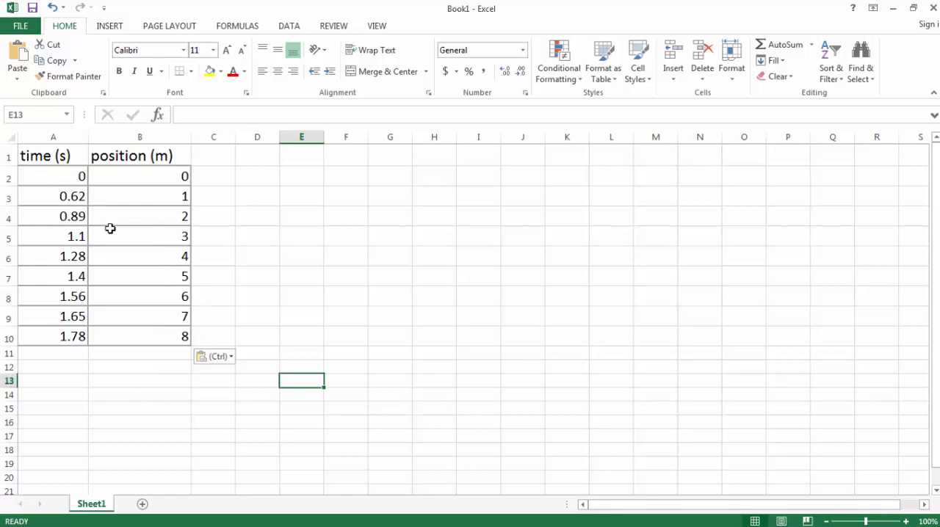
Insert a markers-only scatter chart plotting the position data against the time data from the table
left_click_drag(50, 176, 155, 339)
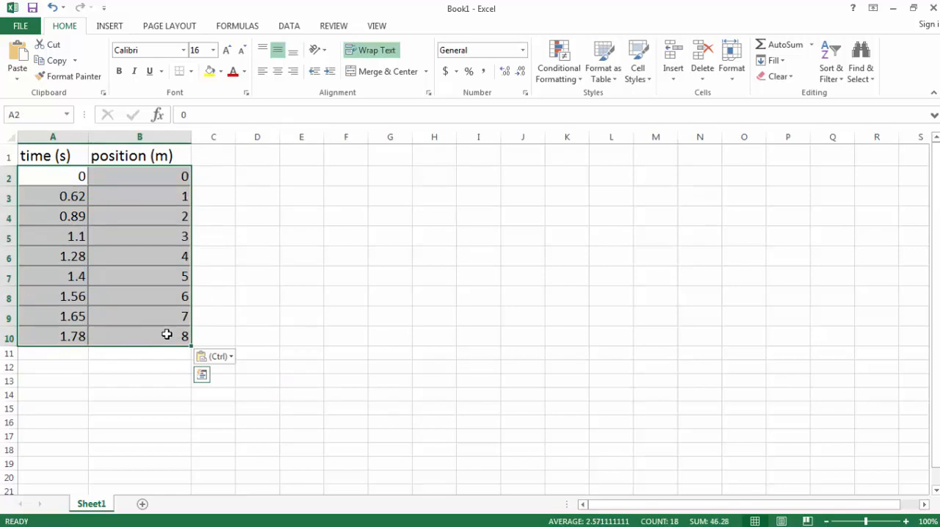
left_click(118, 31)
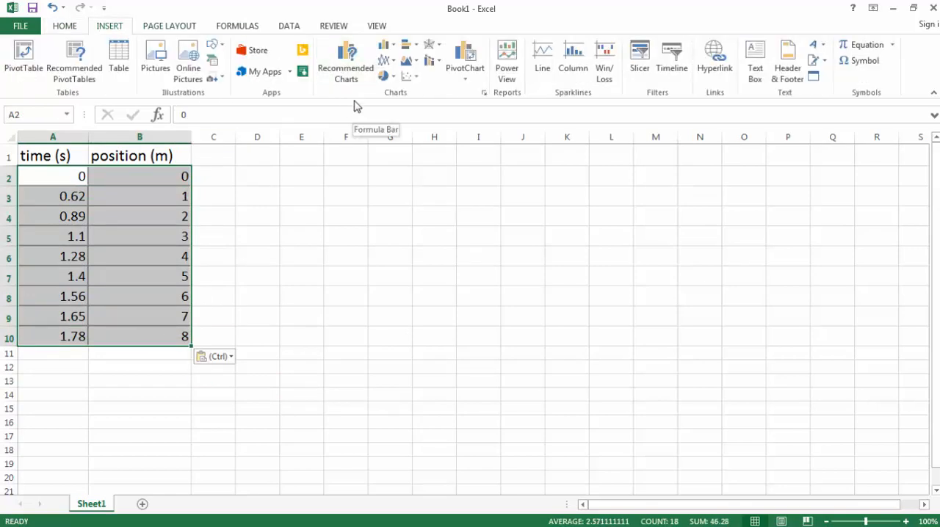
left_click(414, 79)
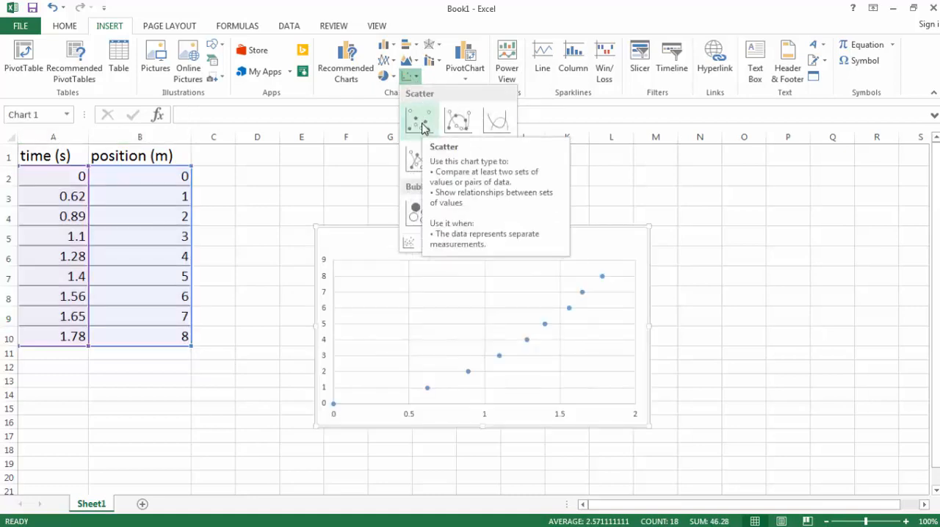
left_click(422, 128)
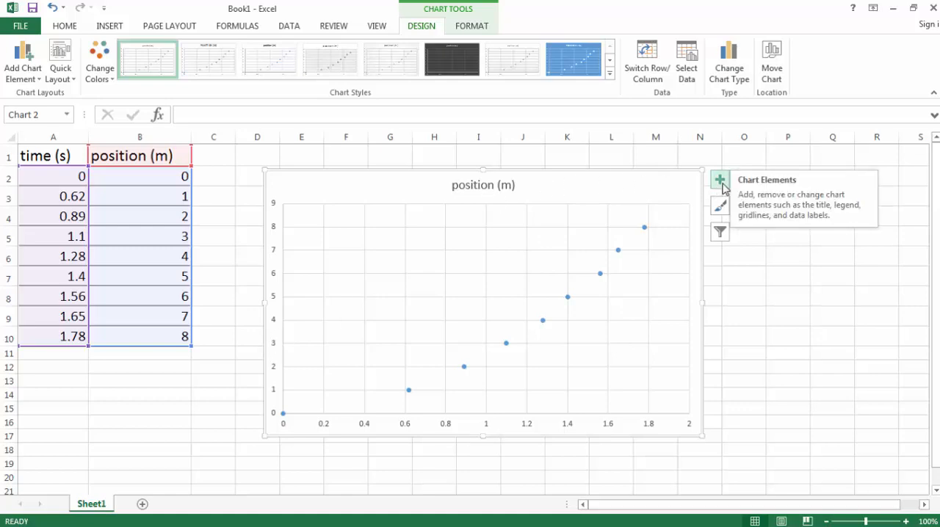
Add axis titles to the chart and label the vertical axis "Position (m)" in a larger font
left_click(720, 182)
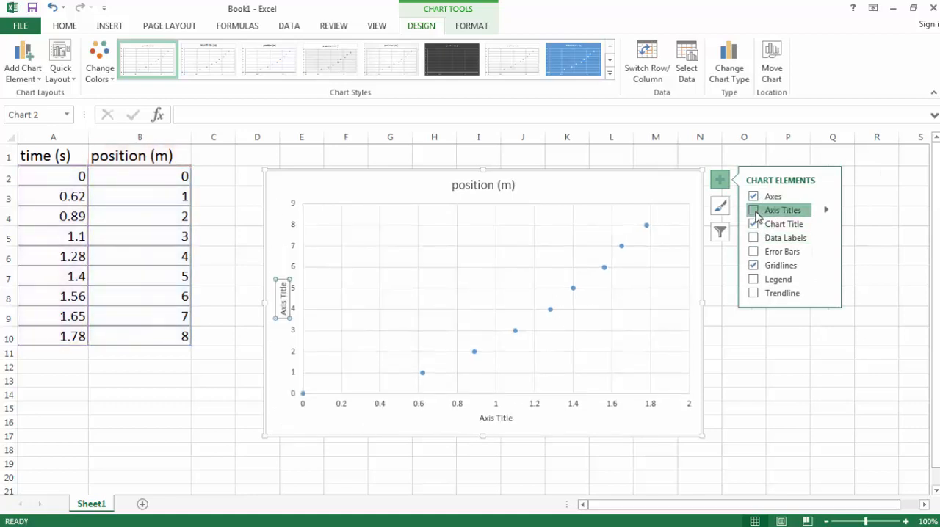
left_click(754, 211)
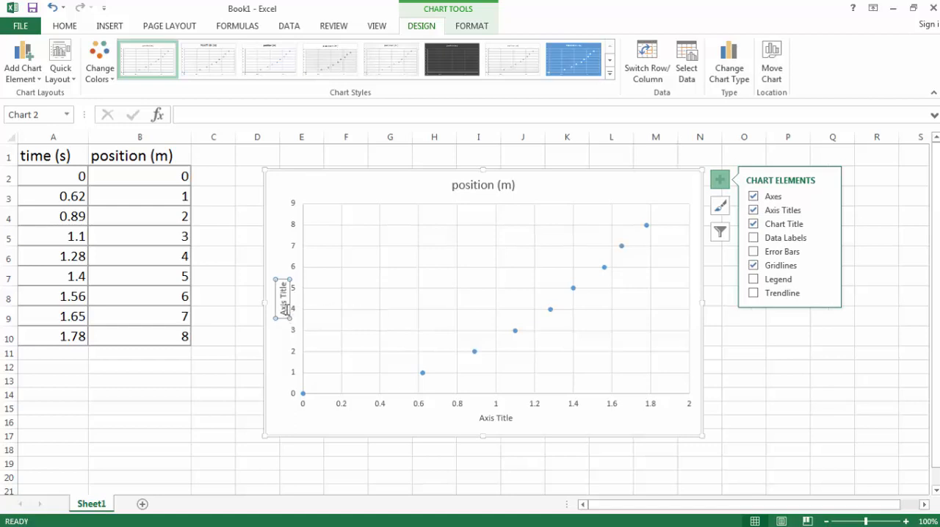
left_click(285, 309)
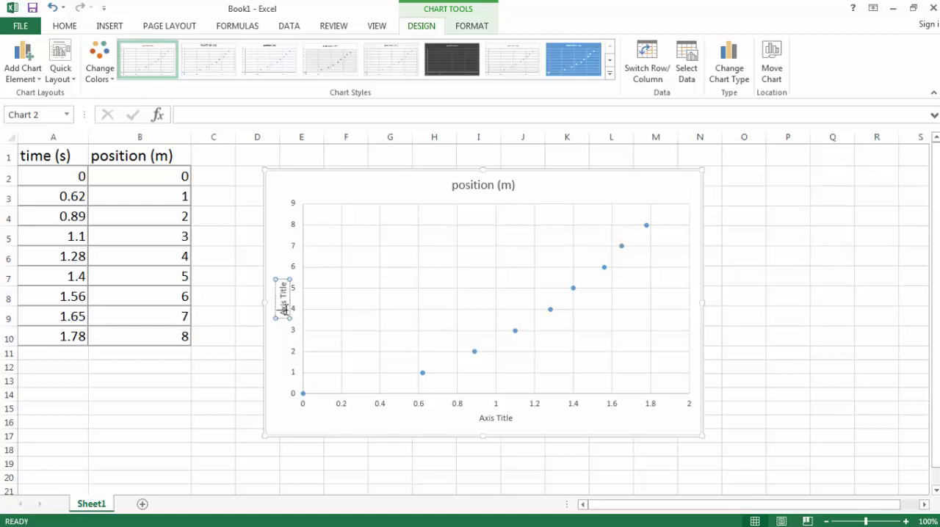
mouse_move(286, 285)
left_mouse_down()
mouse_move(285, 318)
mouse_move(282, 269)
left_mouse_up()
type("Position (m)")
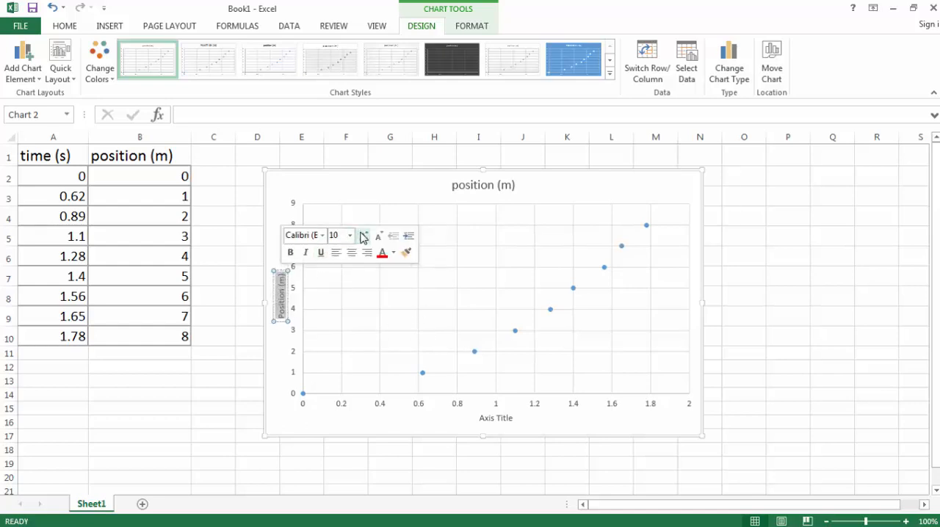
left_click(470, 429)
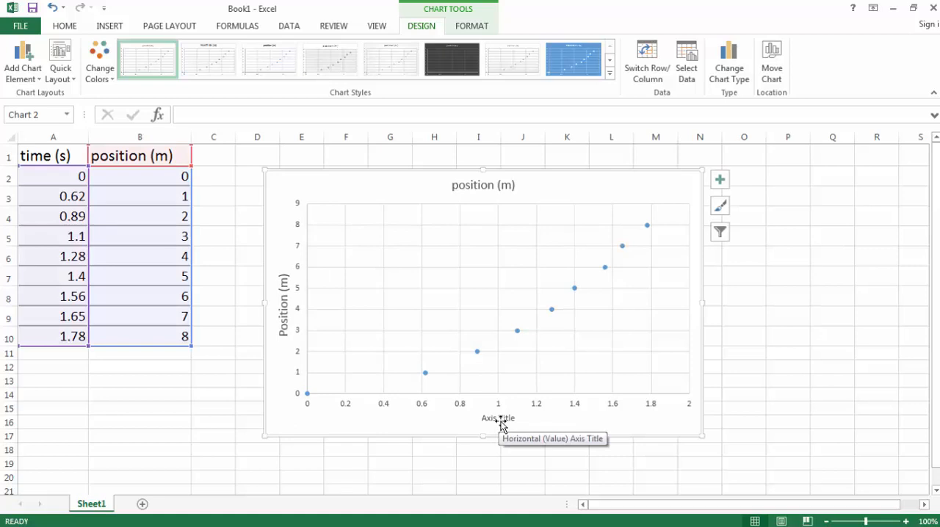
Label the chart's horizontal axis "time (s)" in a larger bold font
left_click(501, 421)
left_click_drag(517, 418, 462, 419)
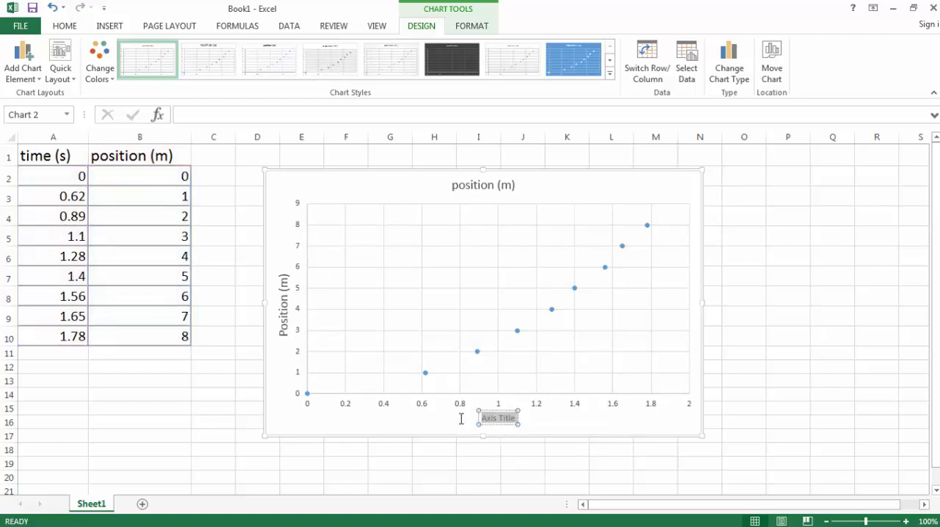
type("time (s)")
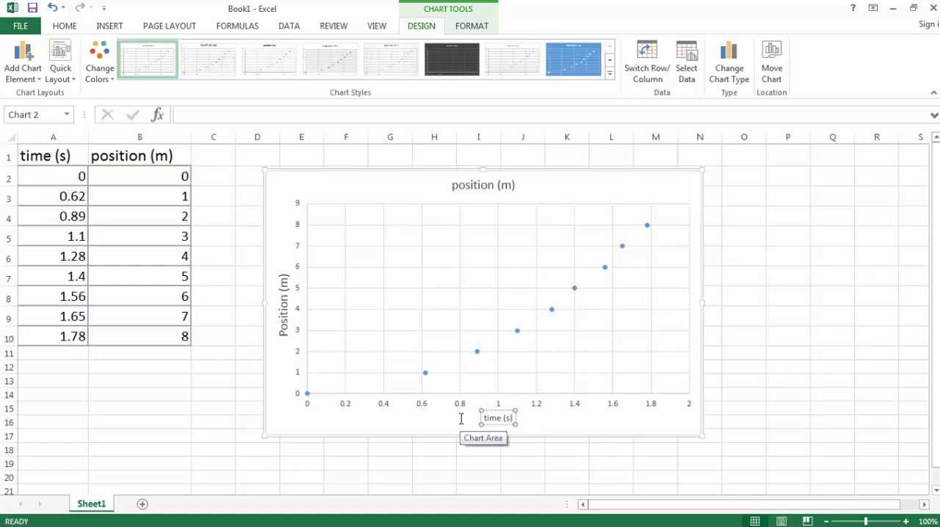
left_click(461, 420)
Change the chart title to "Position vs Time For a Ball Rolling Down a Ramp"
left_click(494, 188)
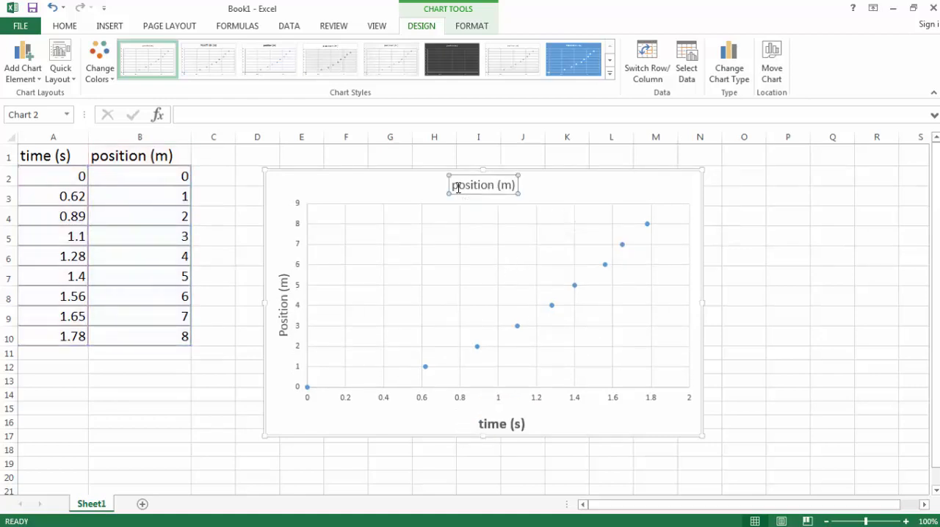
key("BackSpace")
type("P")
left_click(809, 365)
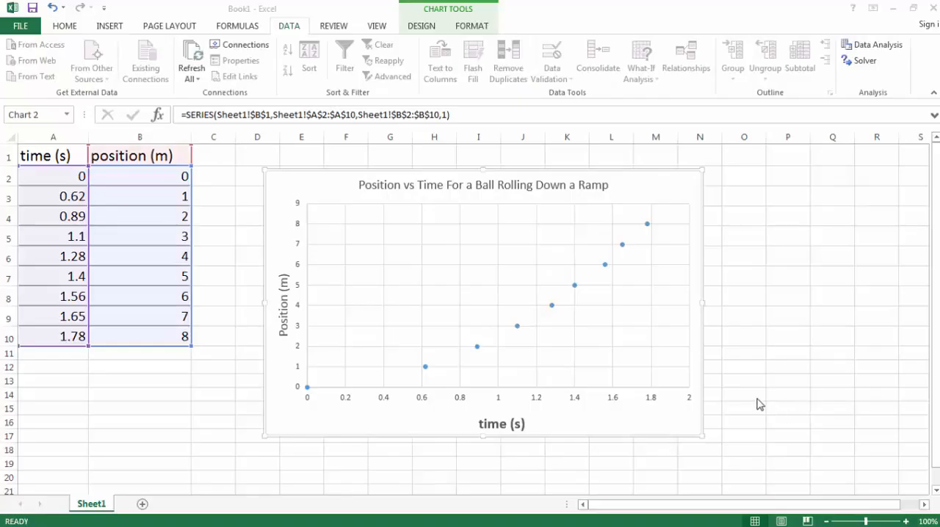
Add a polynomial trendline of order 2 to the position data series
left_click(477, 347)
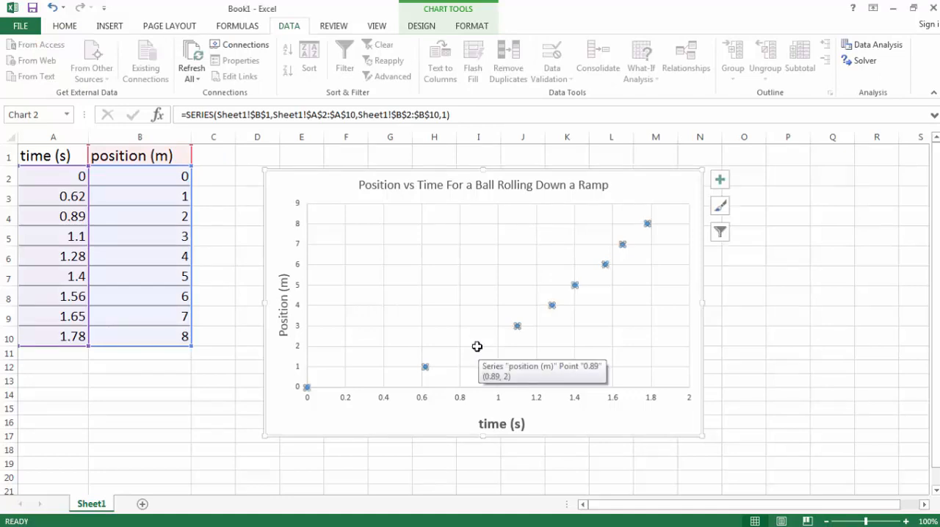
right_click(476, 347)
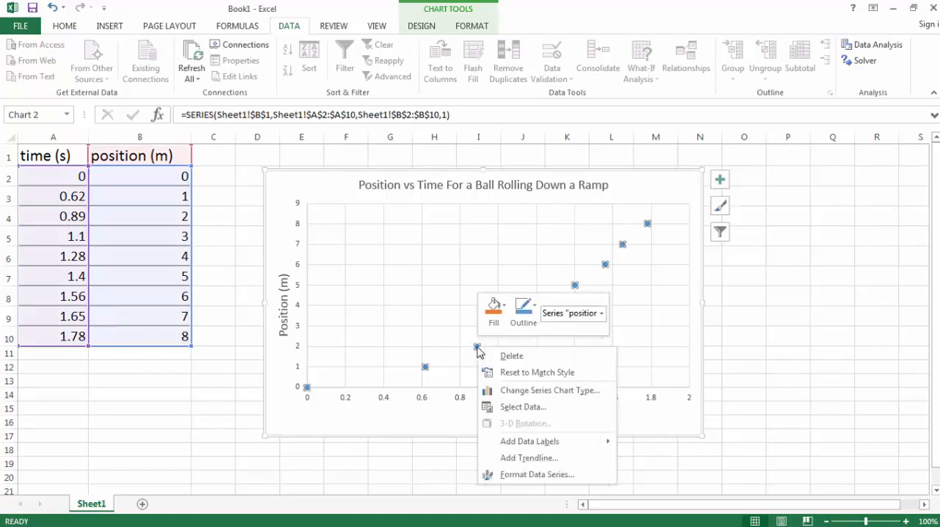
left_click(512, 459)
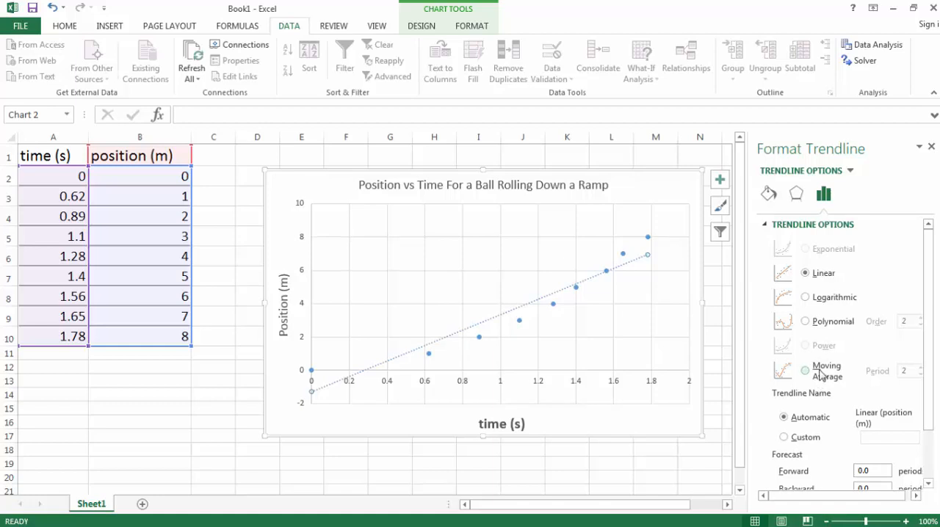
left_click(805, 322)
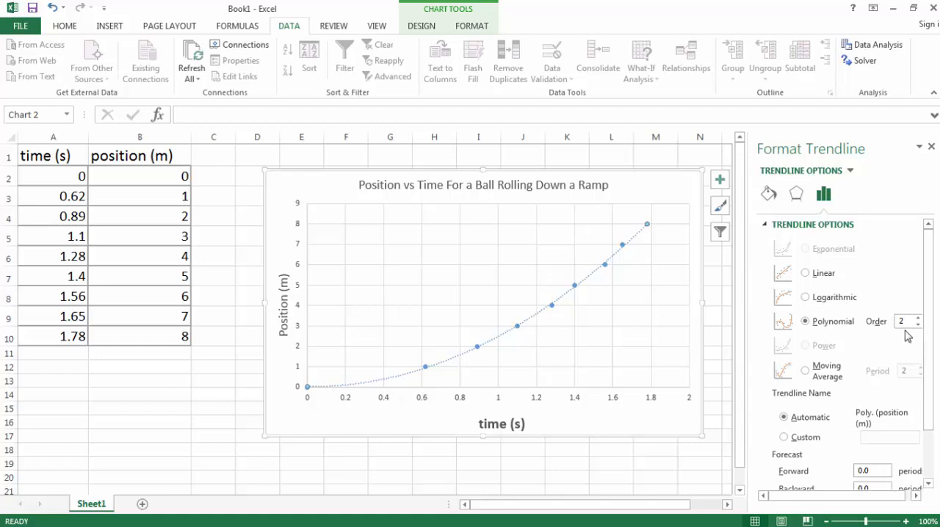
Display the polynomial trendline's equation on the chart
mouse_move(932, 304)
left_mouse_down()
mouse_move(930, 384)
mouse_move(932, 295)
left_mouse_up()
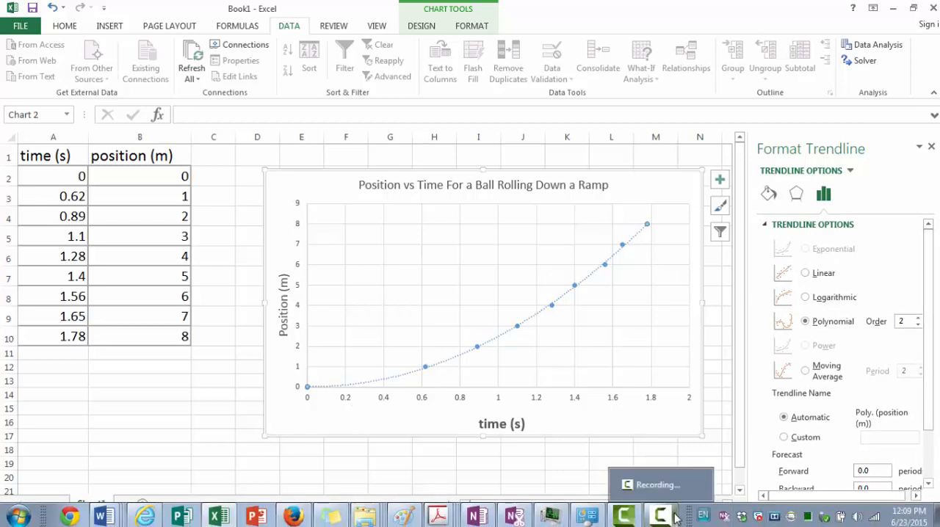
left_click(677, 520)
left_click(874, 487)
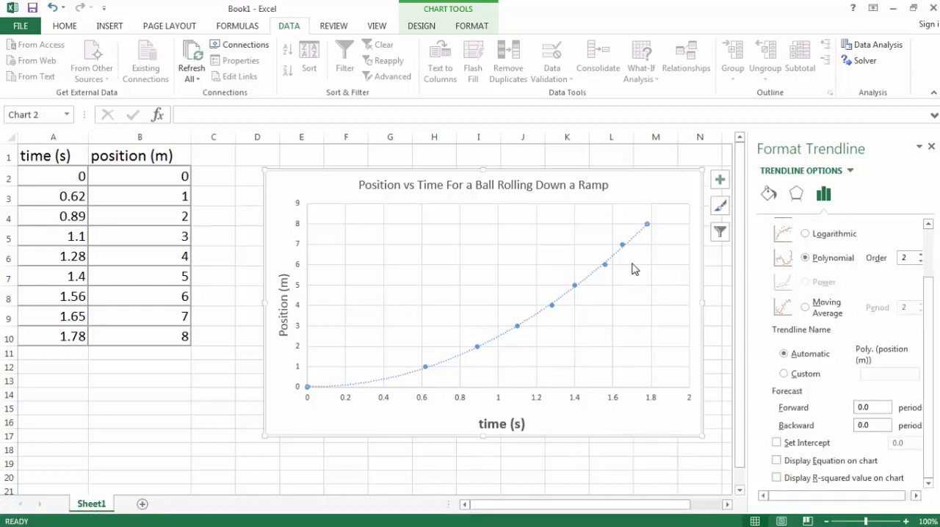
left_click(777, 462)
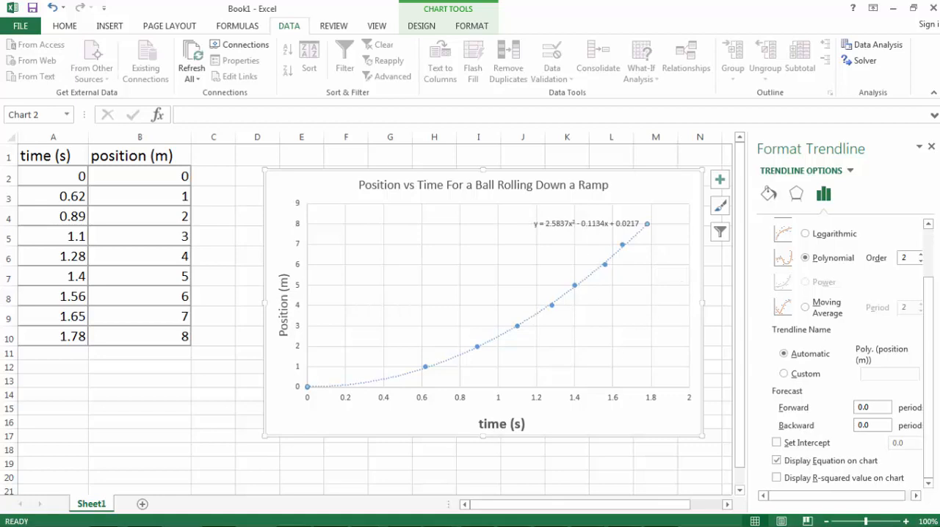
mouse_move(703, 514)
left_click(673, 519)
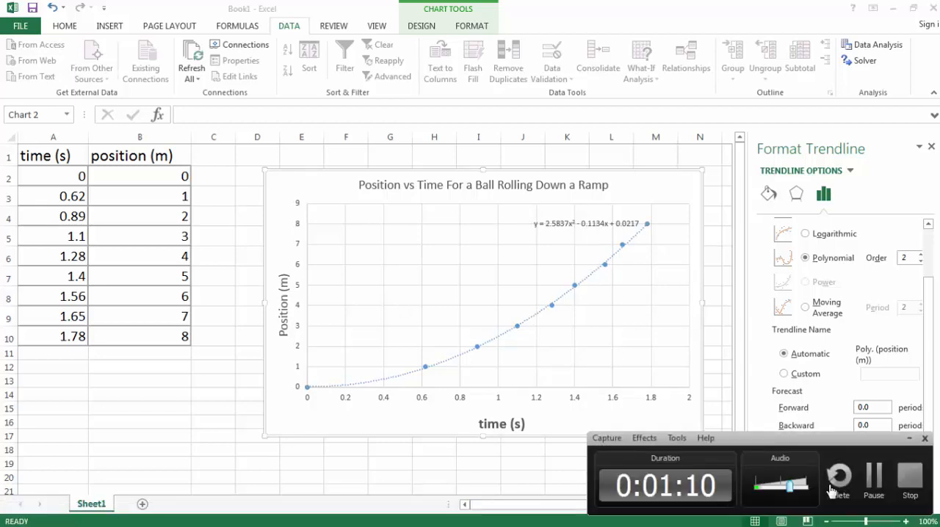
left_click(874, 477)
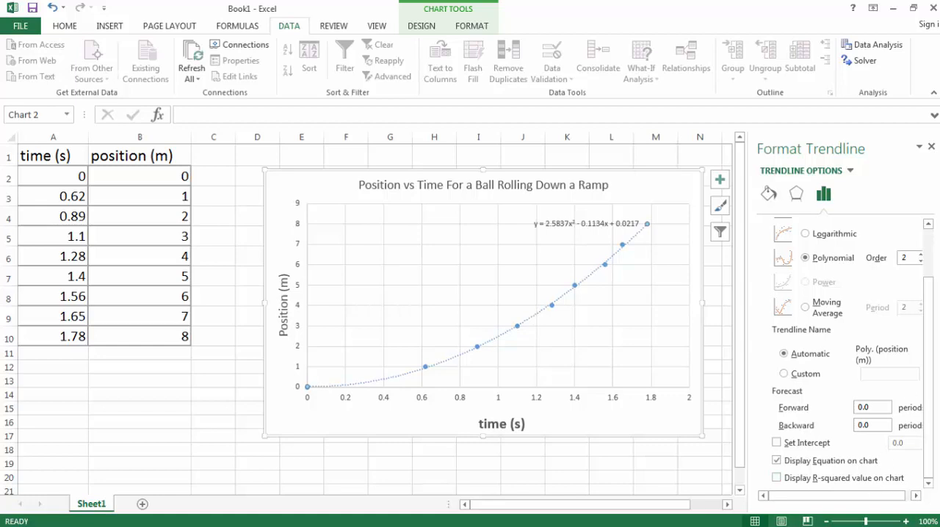
Close the trendline formatting options and move the chart right to about columns H to R, freeing space beside the data table
left_click(932, 147)
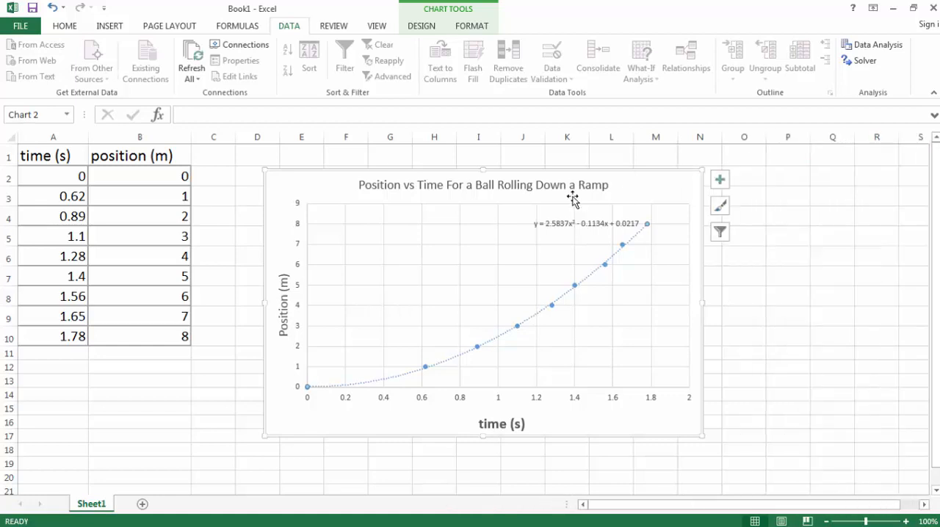
left_click_drag(605, 203, 788, 196)
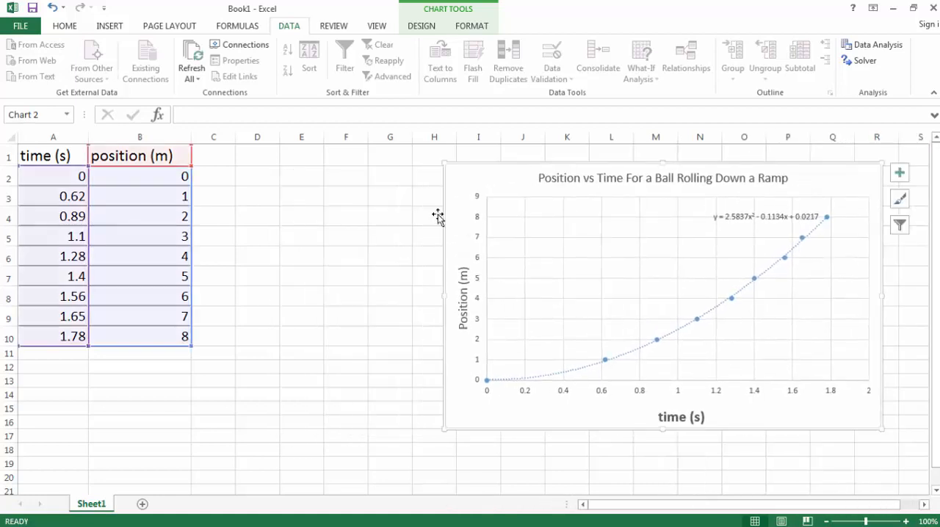
Enter the header "time squared (s^2)" in cell C1 and widen column C to fit it
left_click(216, 159)
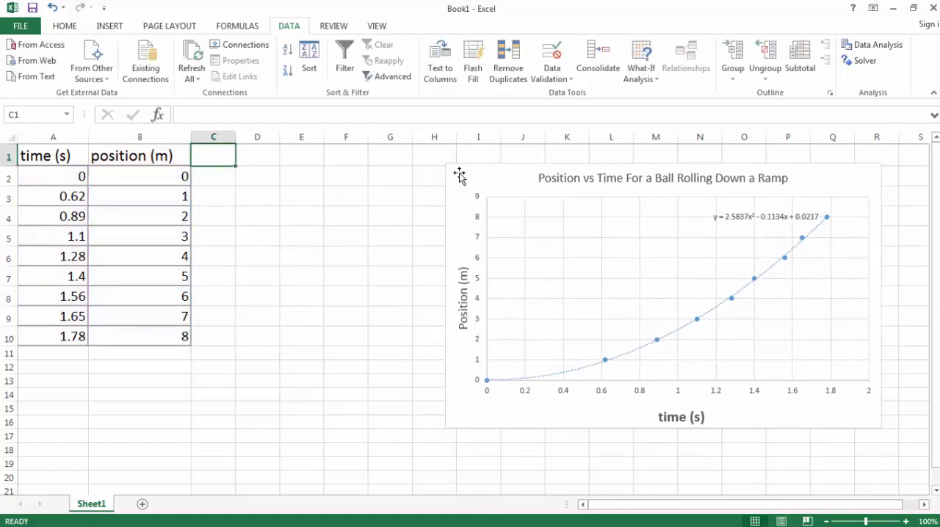
type("time s")
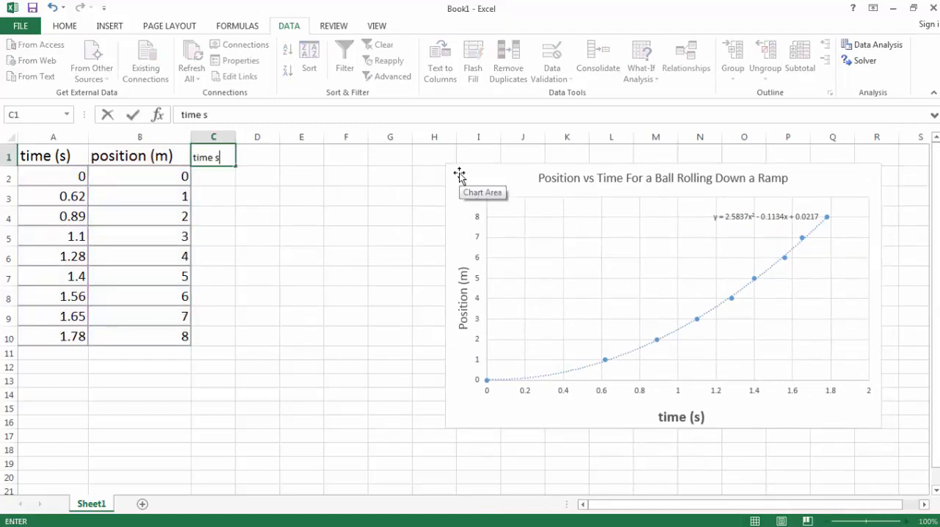
type("quared (s^2")
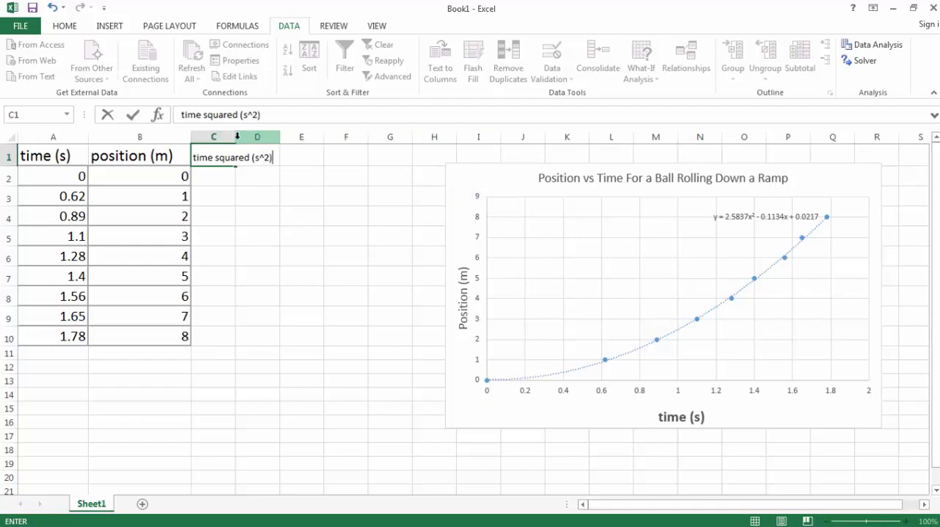
left_click(232, 200)
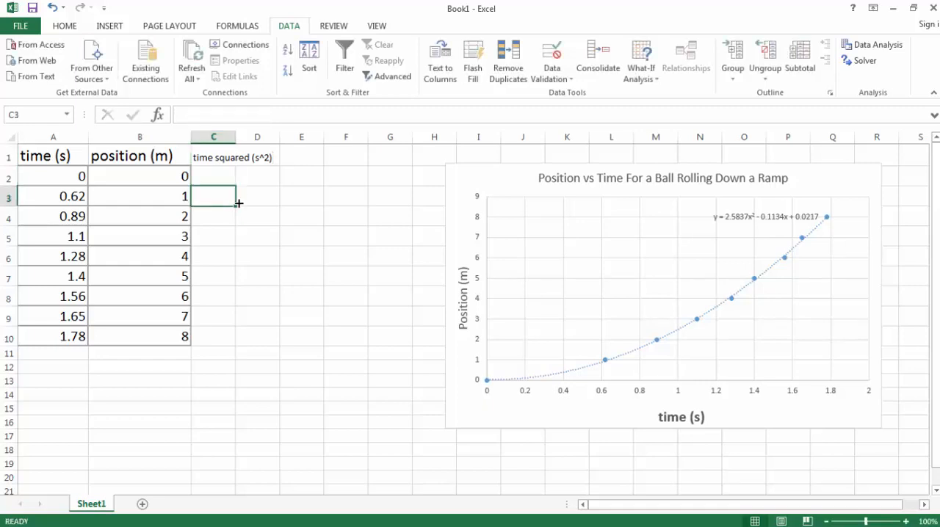
left_click_drag(235, 137, 309, 139)
Set the font size of the "time squared (s^2)" header in C1 to 16
left_click(298, 155)
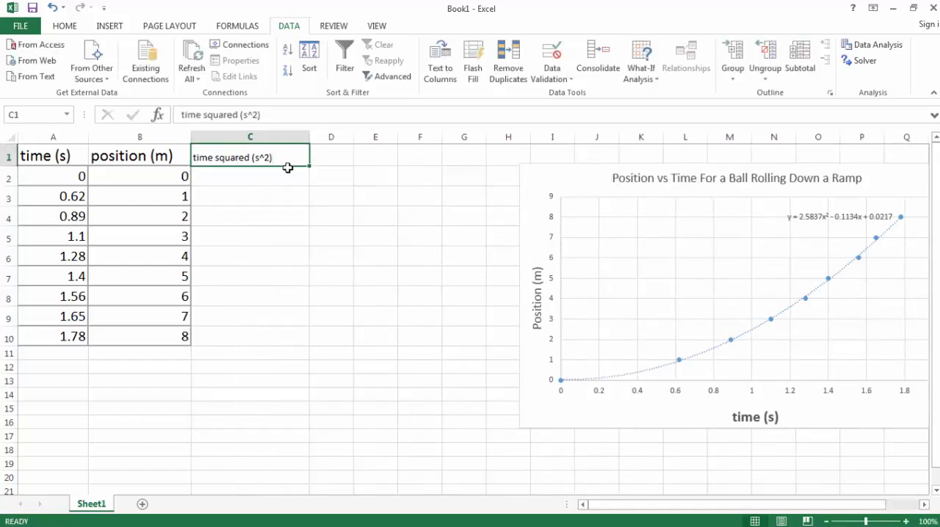
left_click_drag(281, 115, 176, 115)
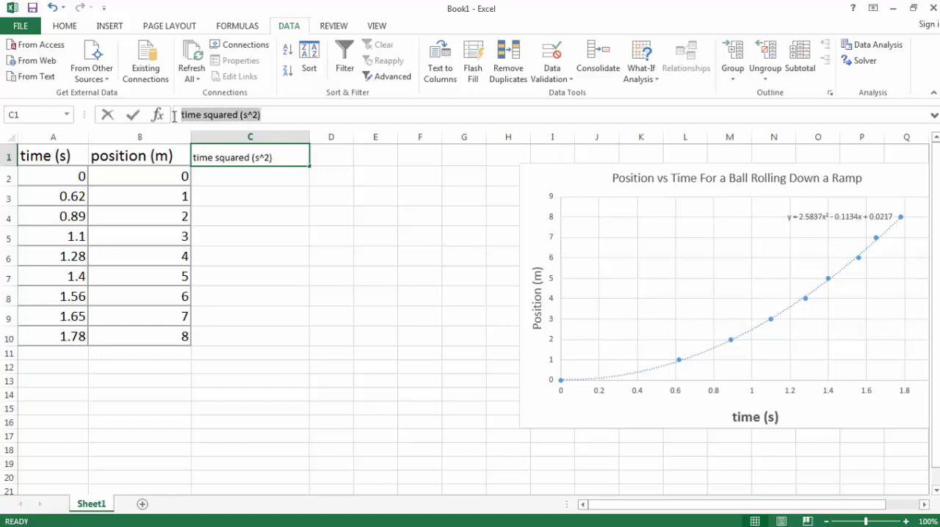
left_click(252, 70)
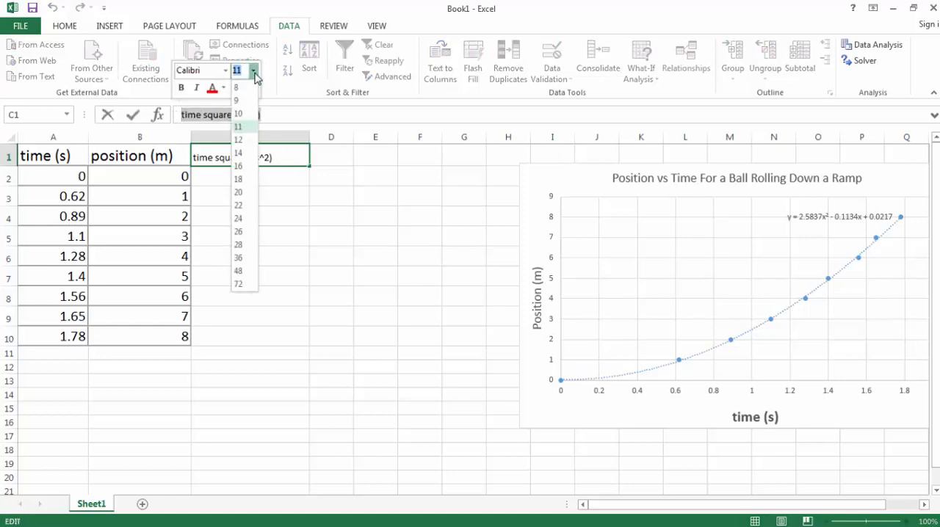
left_click(244, 169)
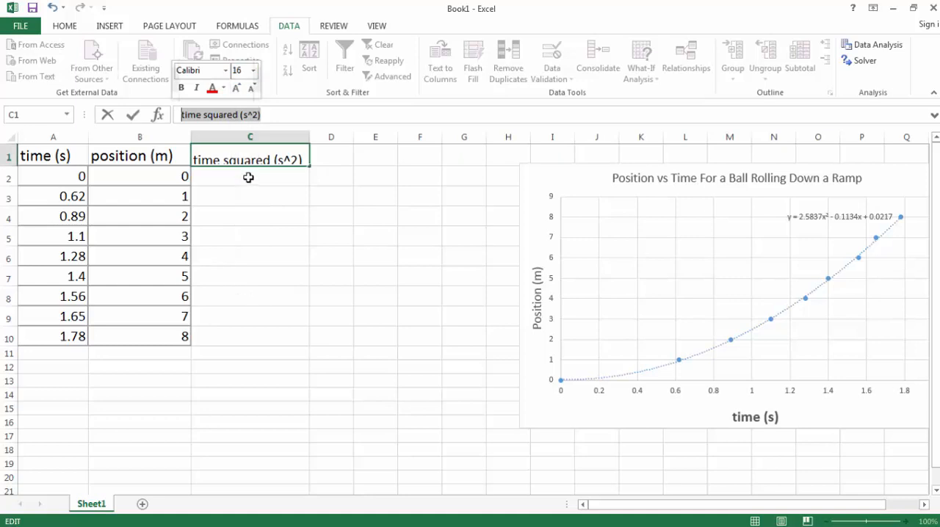
left_click(241, 180)
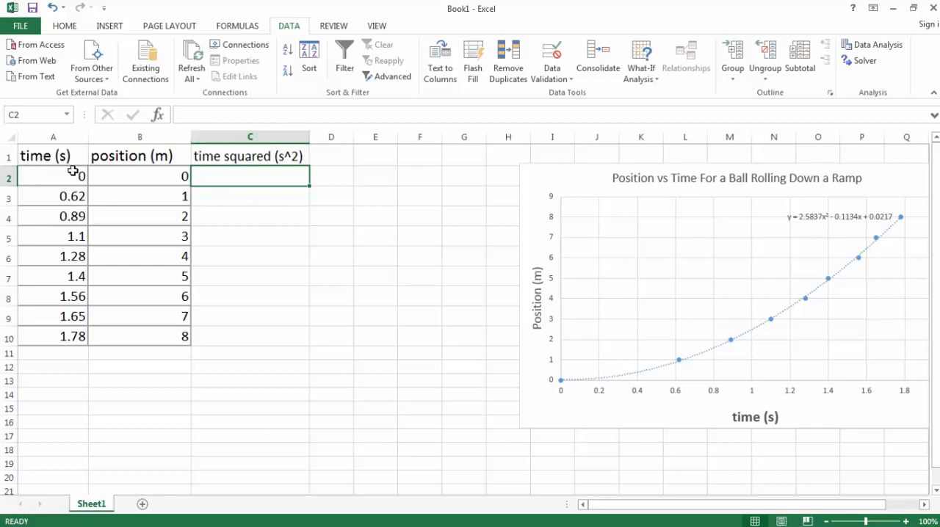
Enter the formula =A2^2 in cell C2 to square the first time value
left_click(217, 117)
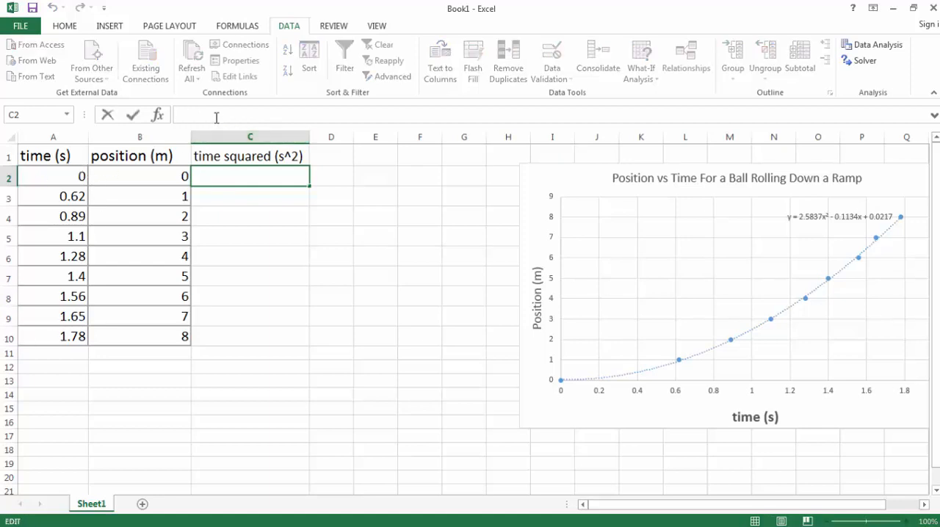
type("=")
left_click(61, 176)
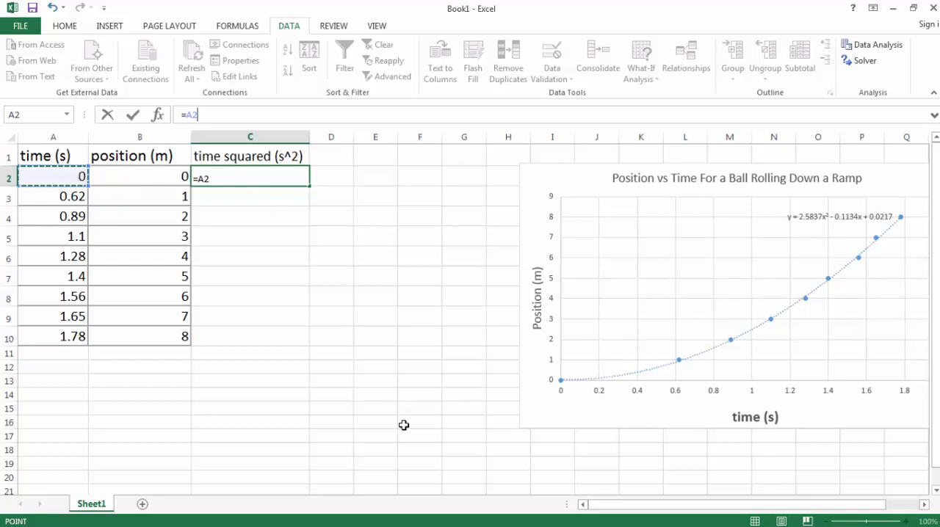
type("^2")
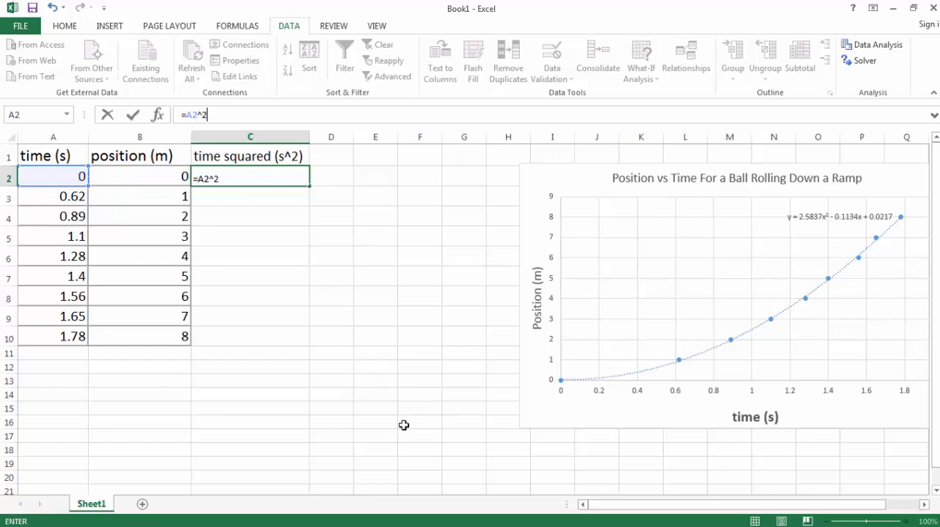
key("Return")
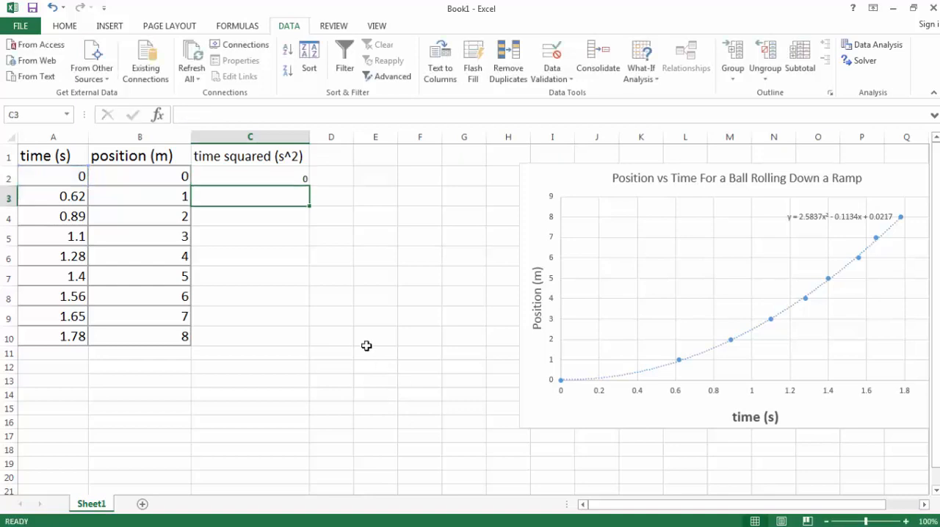
Copy the squaring formula from C2 and paste it with its formula into C3:C10
left_click(292, 179)
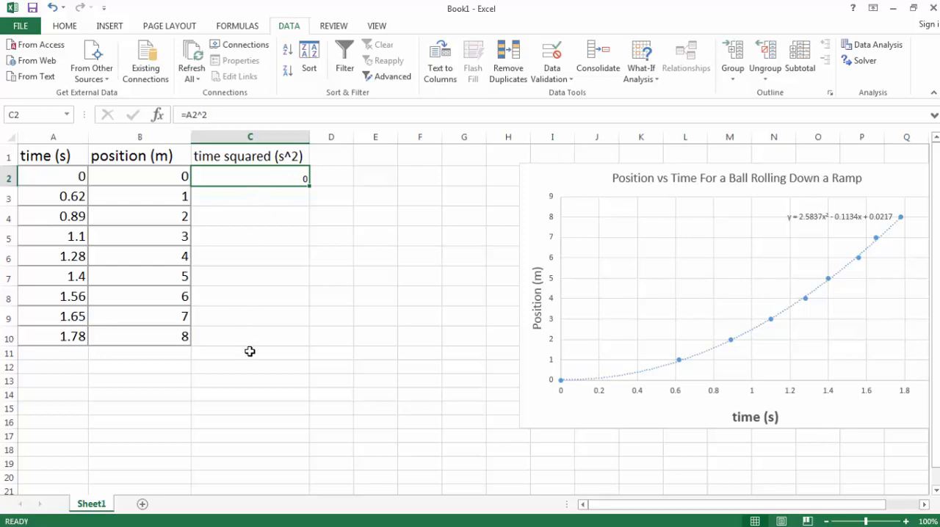
right_click(271, 178)
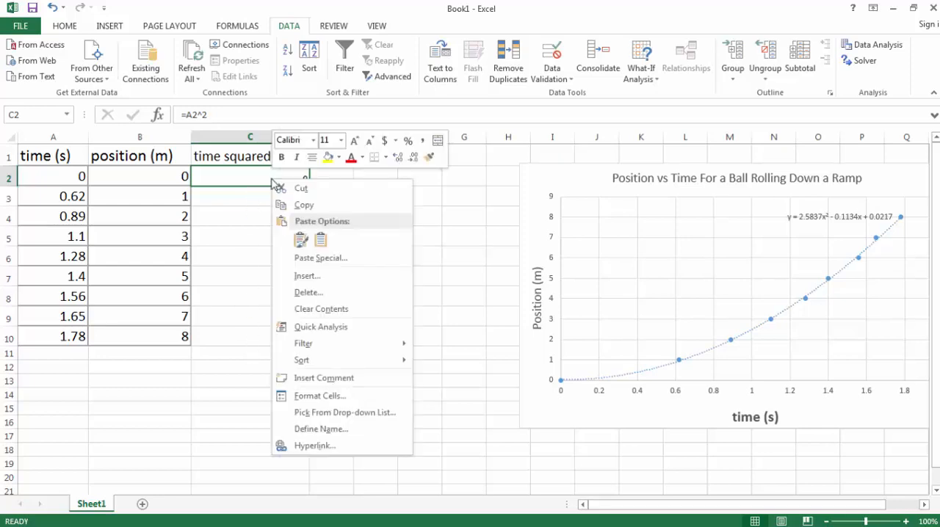
left_click(304, 206)
left_click_drag(252, 199, 262, 336)
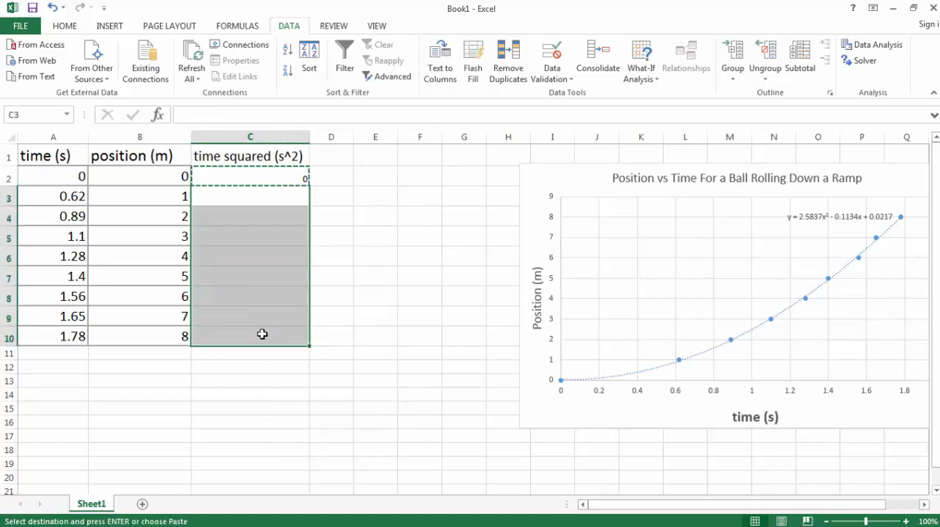
right_click(262, 334)
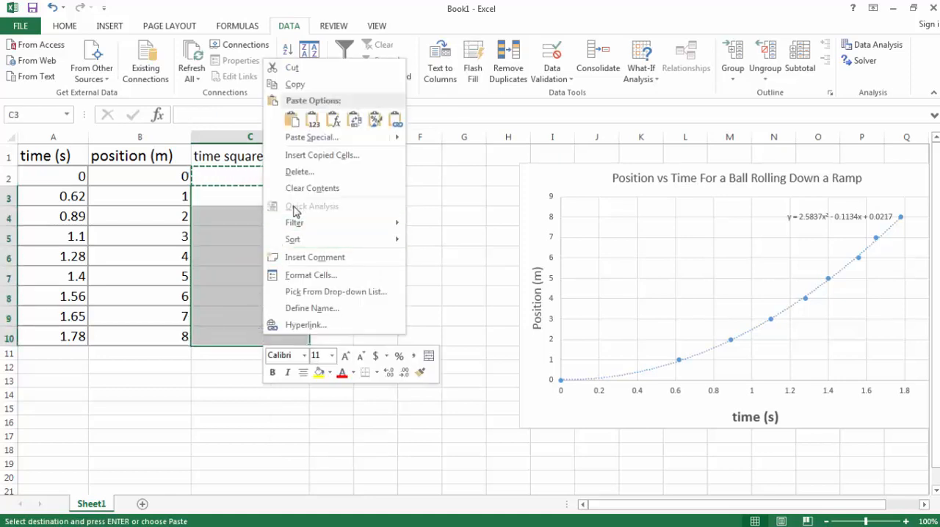
left_click(312, 120)
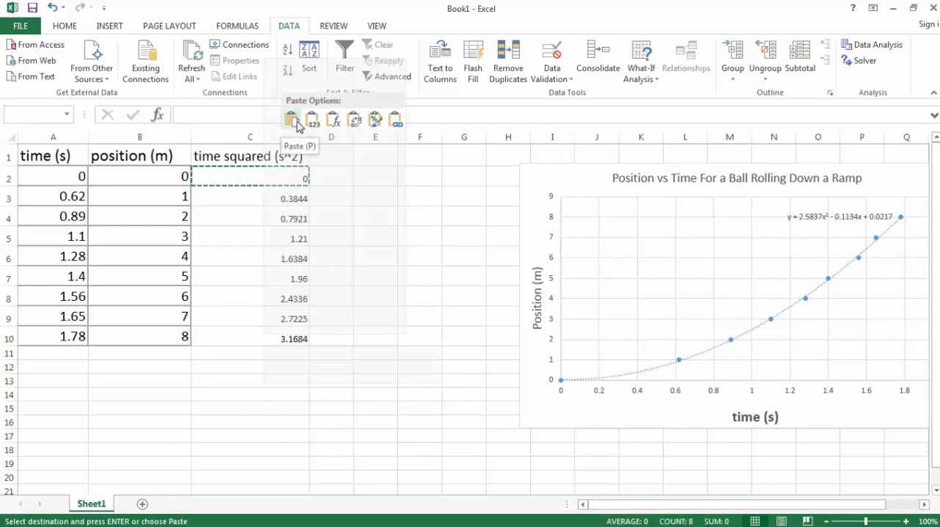
left_click(292, 120)
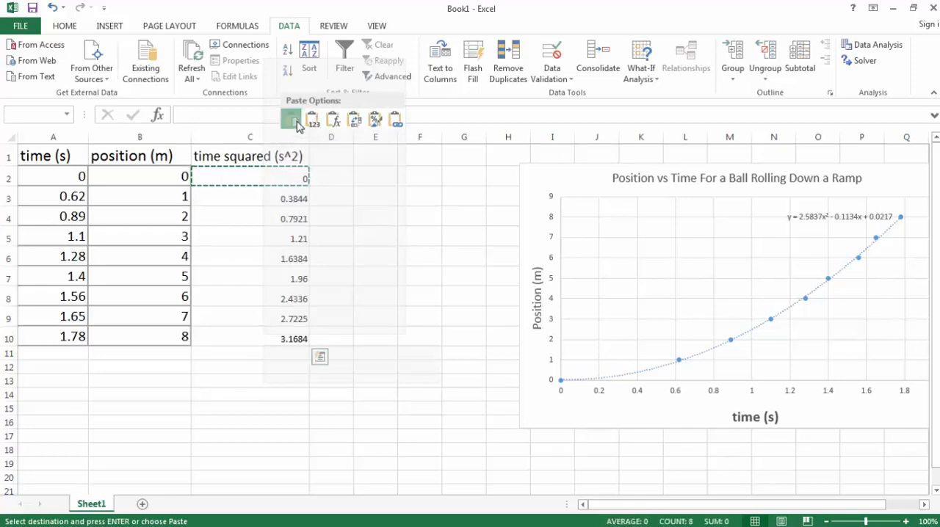
left_click(365, 263)
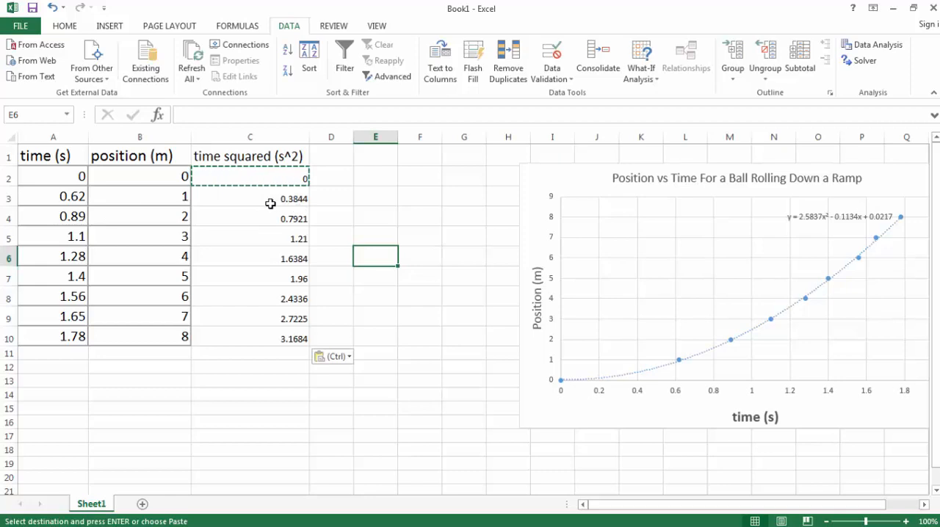
Set the font size of the time-squared values in C2:C10 to 16
left_click_drag(219, 177, 278, 338)
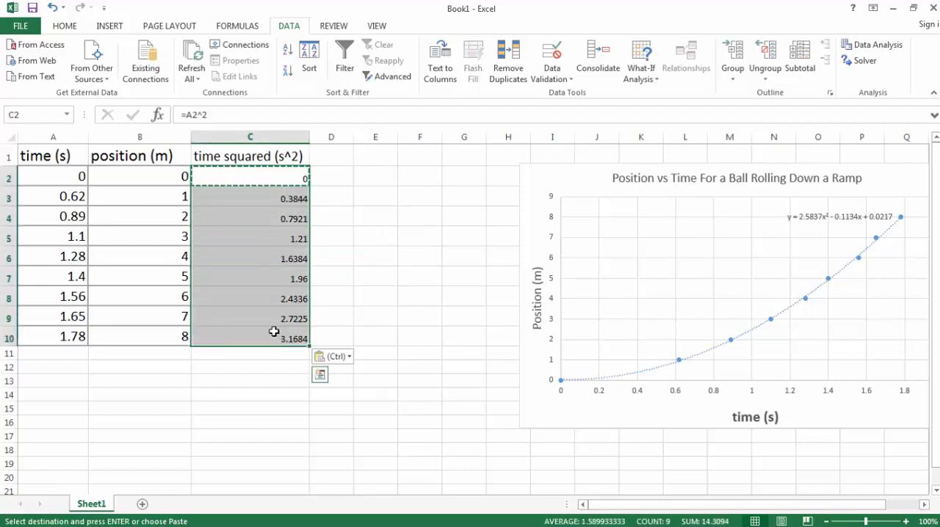
right_click(231, 225)
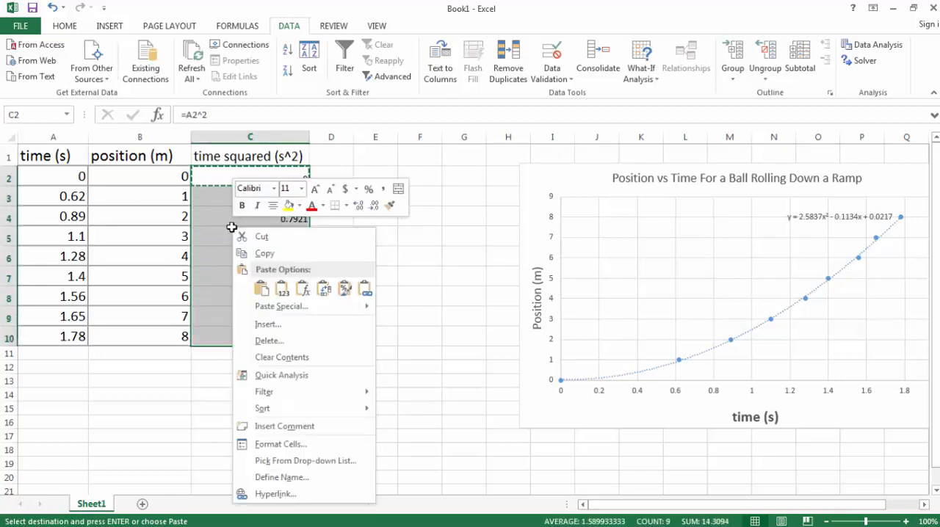
key("Return")
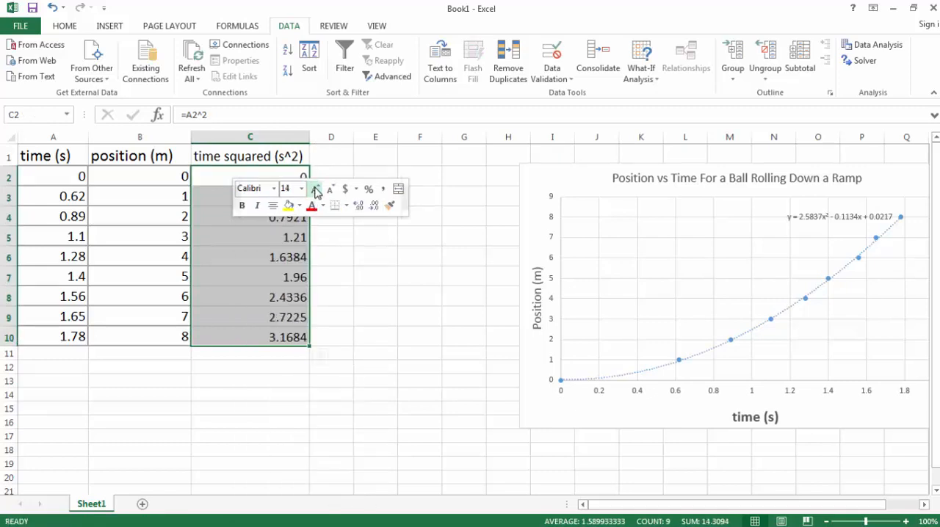
left_click(349, 296)
left_click(409, 394)
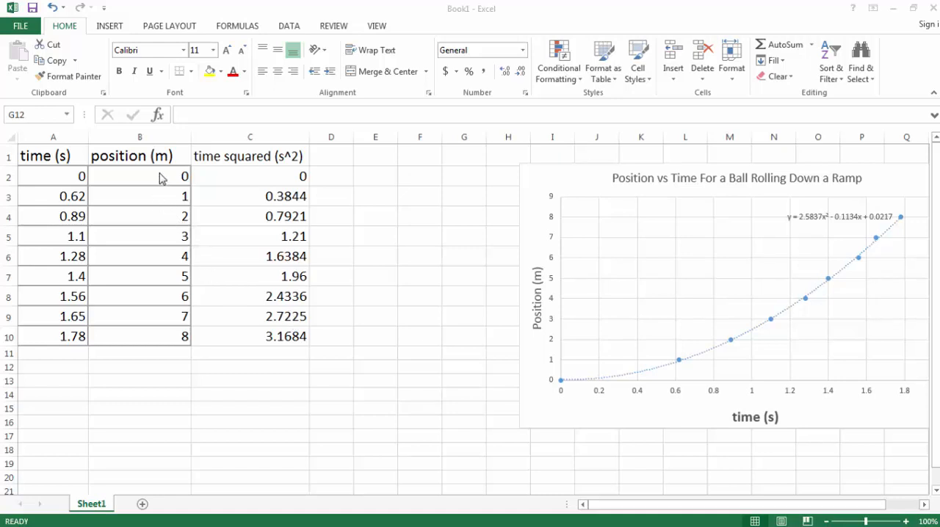
Insert a markers-only scatter chart from the position and time-squared data in B2:C10
left_click_drag(164, 183, 276, 336)
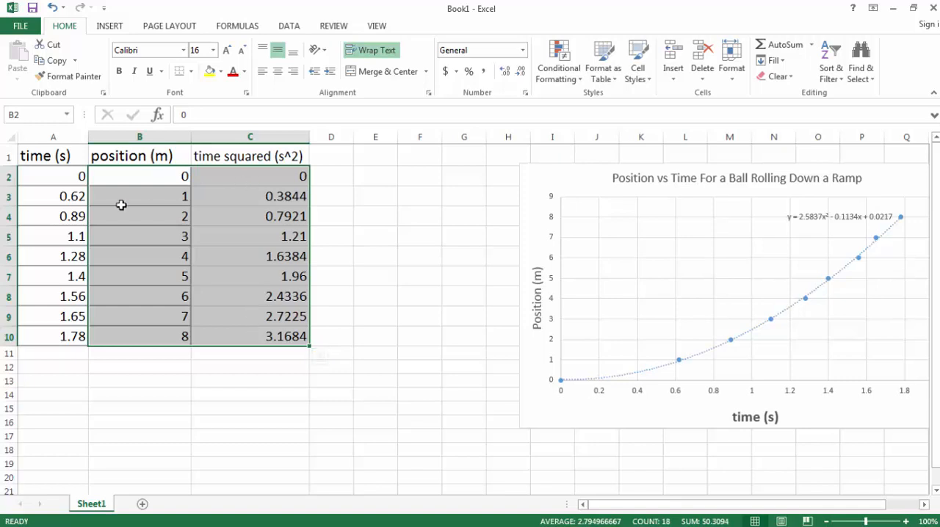
left_click(108, 28)
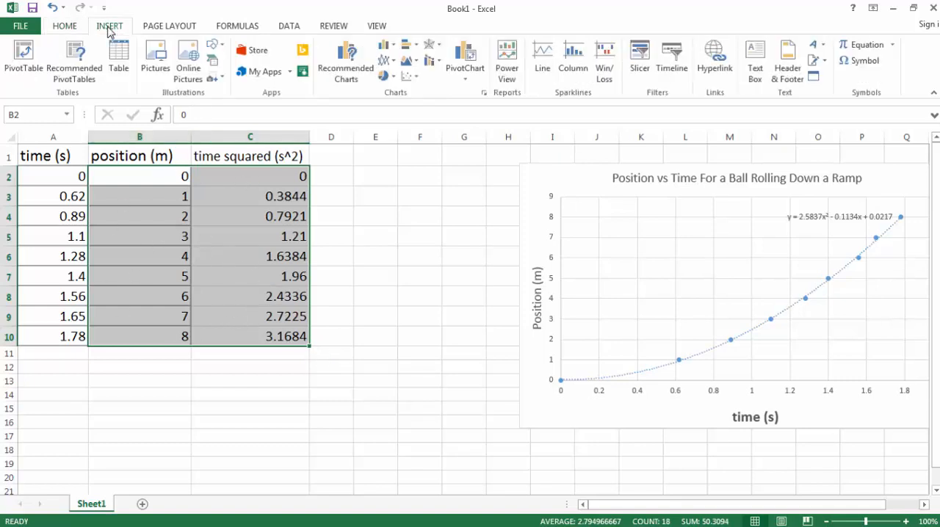
left_click(408, 76)
left_click(411, 120)
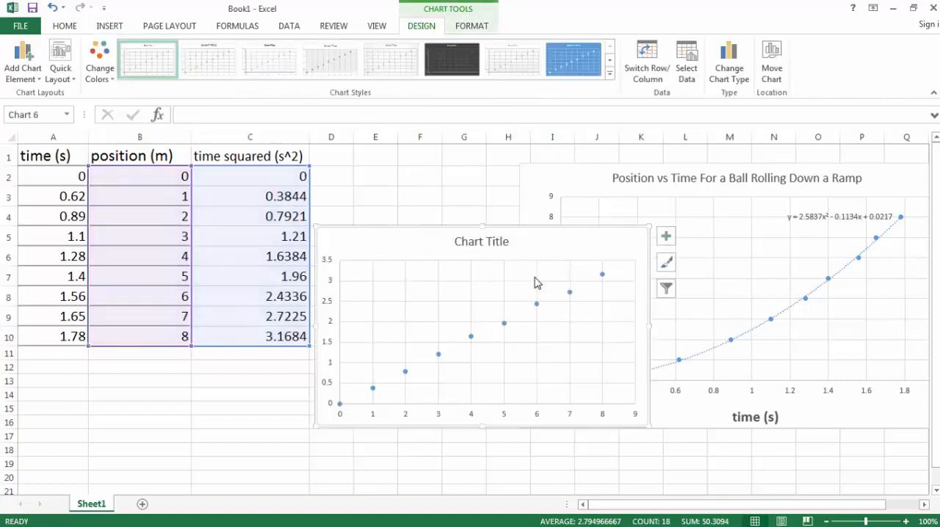
Add axis titles to the new scatter chart and enlarge it to span about columns D to M and rows 1 to 16
left_click(667, 239)
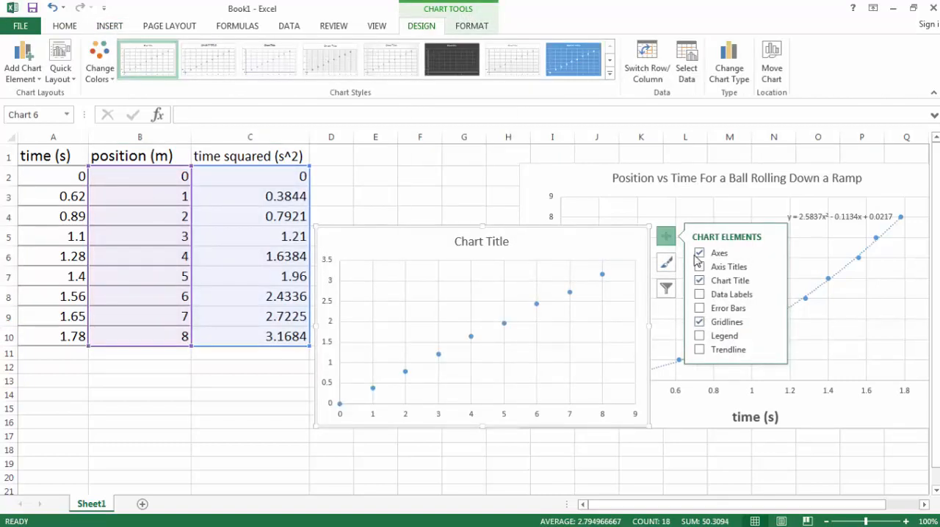
left_click(699, 266)
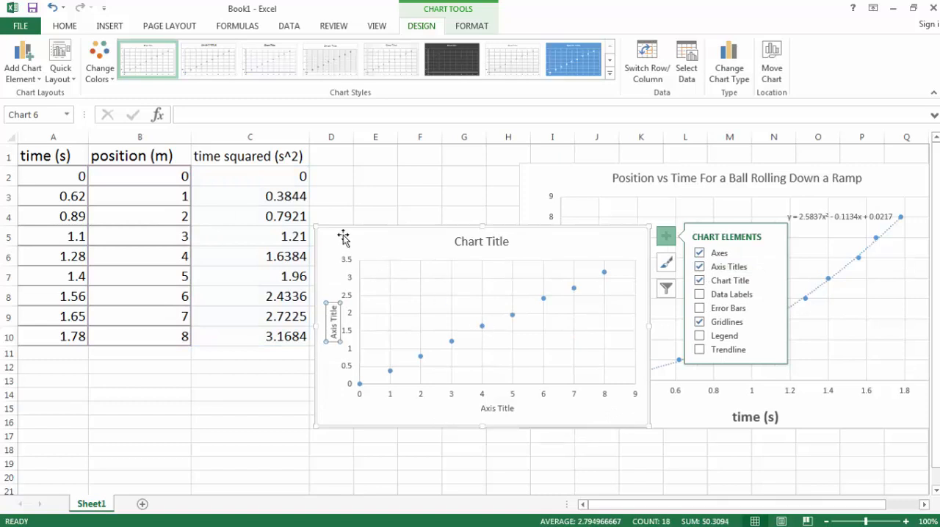
left_click_drag(315, 224, 315, 151)
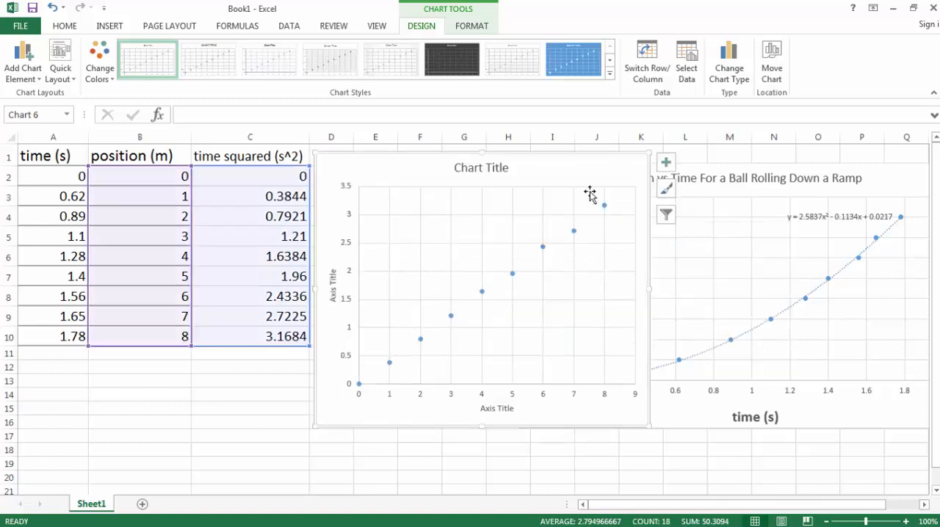
left_click_drag(649, 153, 756, 145)
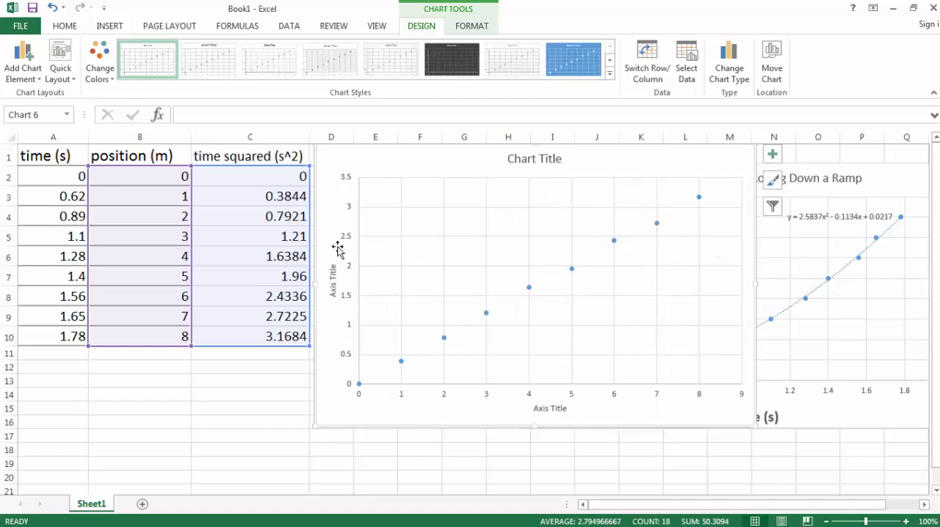
key("Escape")
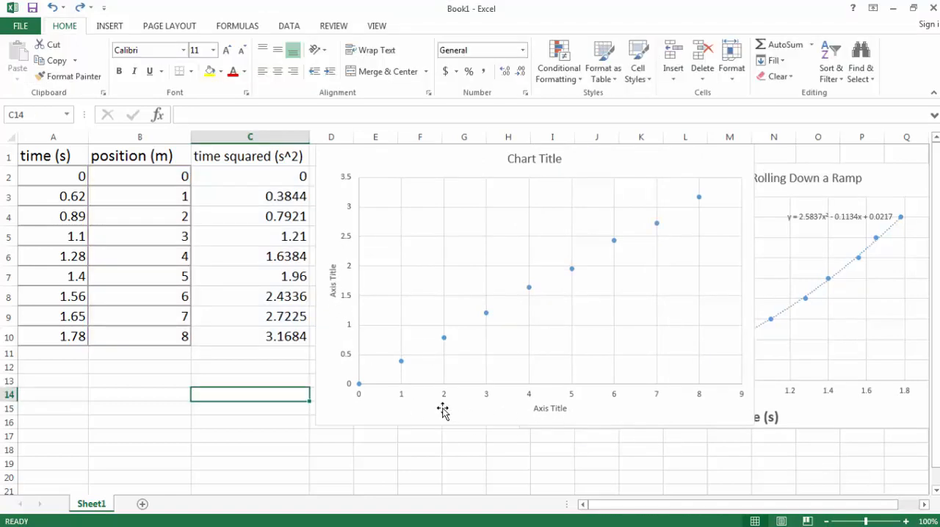
Open the new chart's data series for editing and clear its X and Y value ranges
right_click(487, 317)
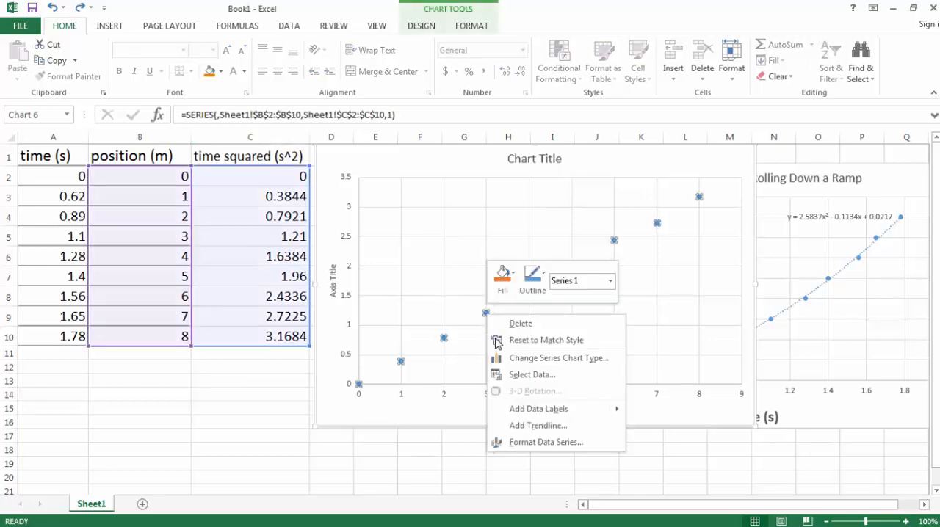
left_click(530, 375)
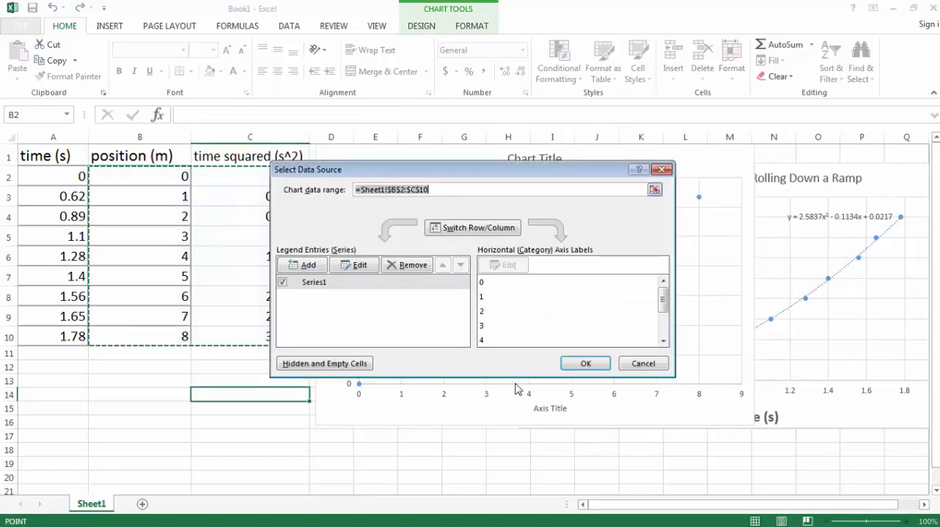
left_click(324, 284)
left_click(356, 266)
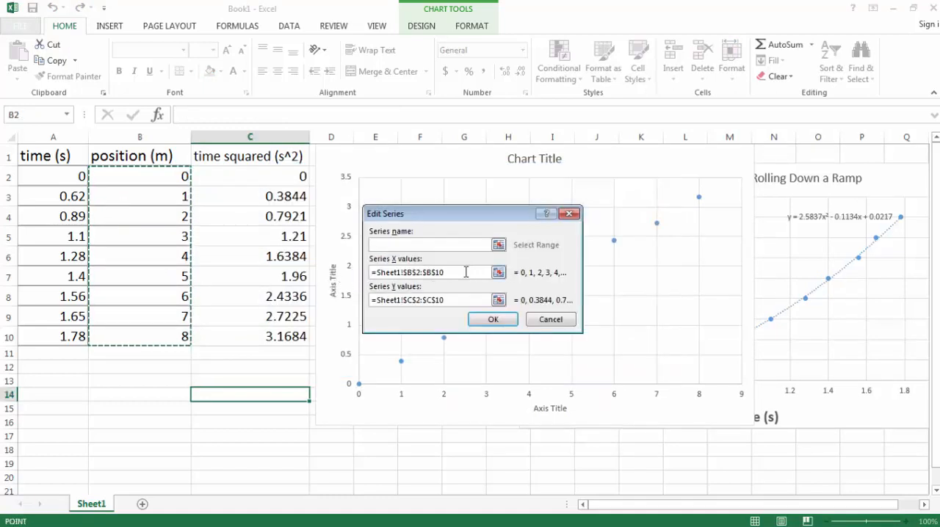
left_click_drag(465, 272, 369, 274)
key("Delete")
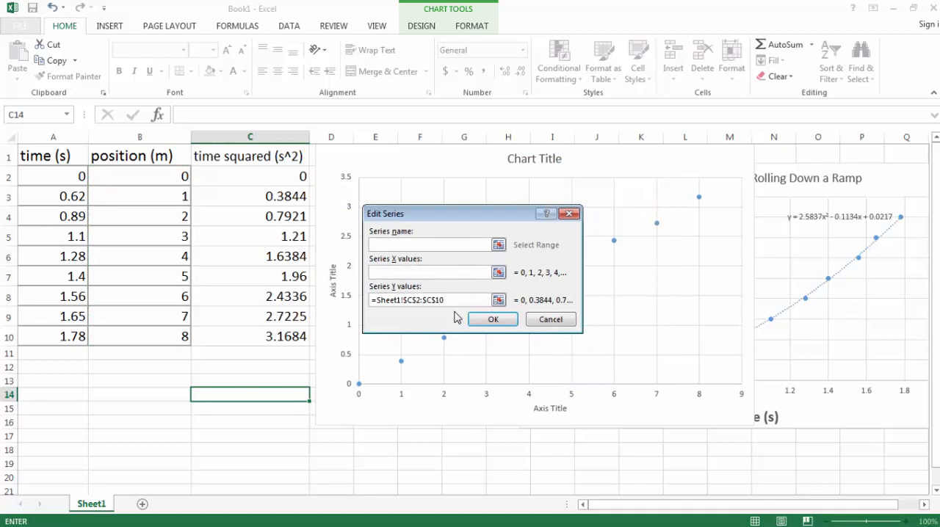
left_click_drag(456, 300, 386, 299)
left_click_drag(455, 300, 371, 300)
key("Delete")
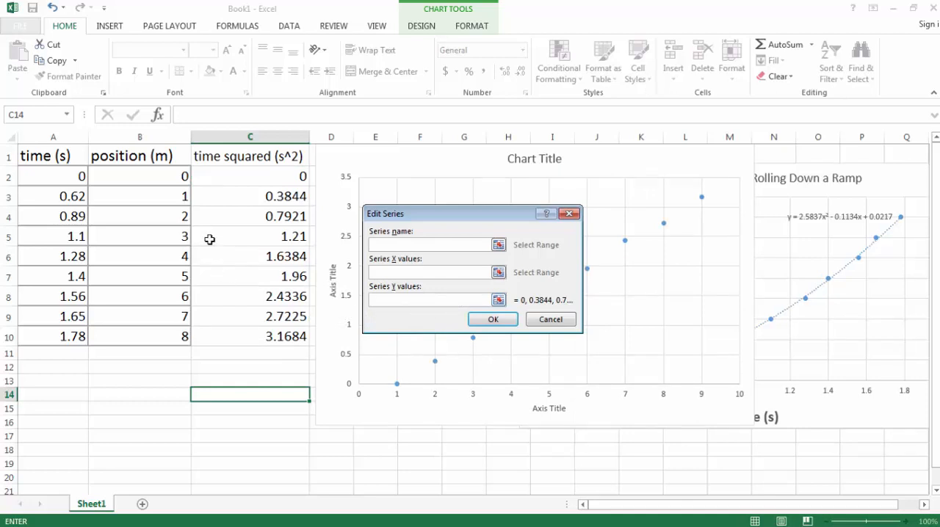
Set the series Y values to the positions in B2:B10 and the X values to the squared times in C2:C10, and apply the data source
left_click(501, 301)
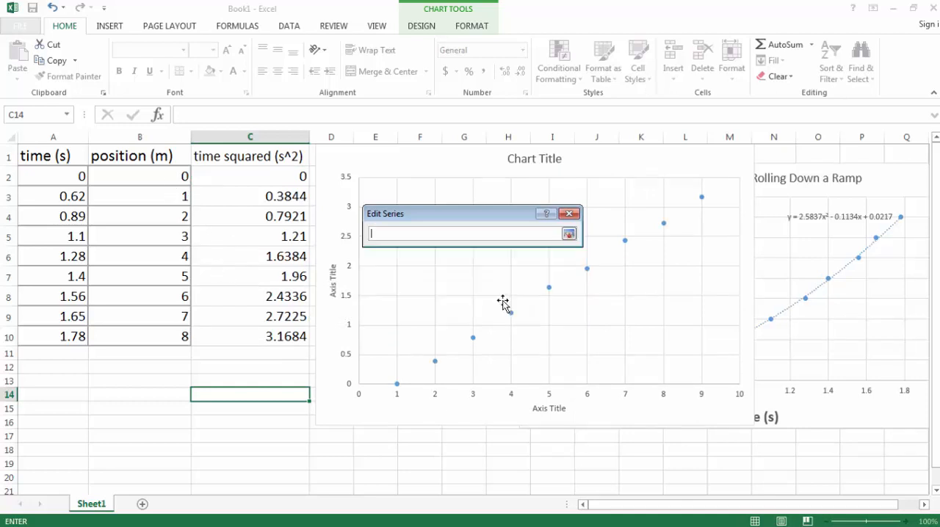
left_click_drag(151, 175, 168, 340)
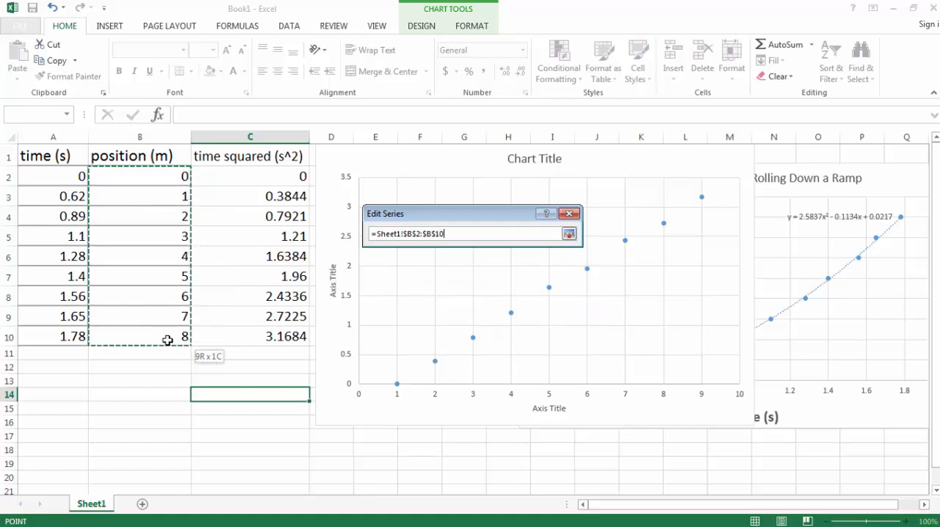
left_click(569, 234)
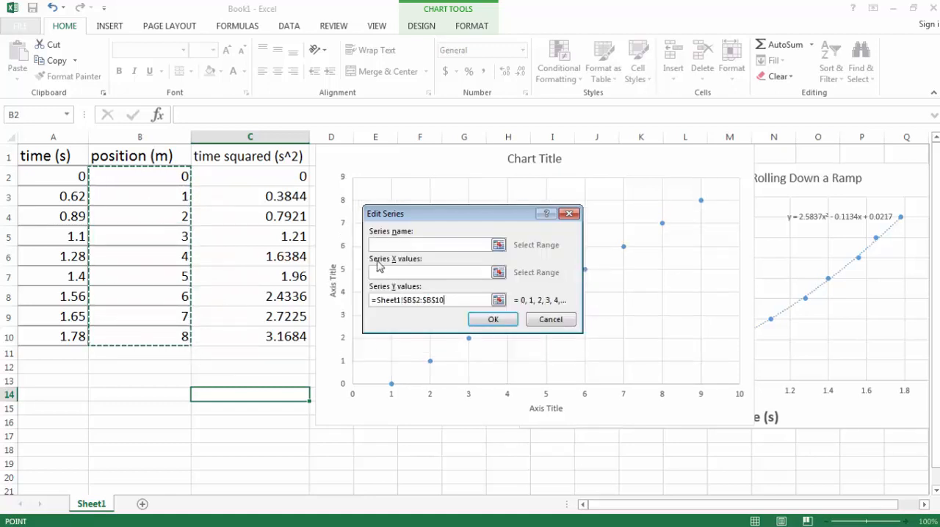
left_click(498, 273)
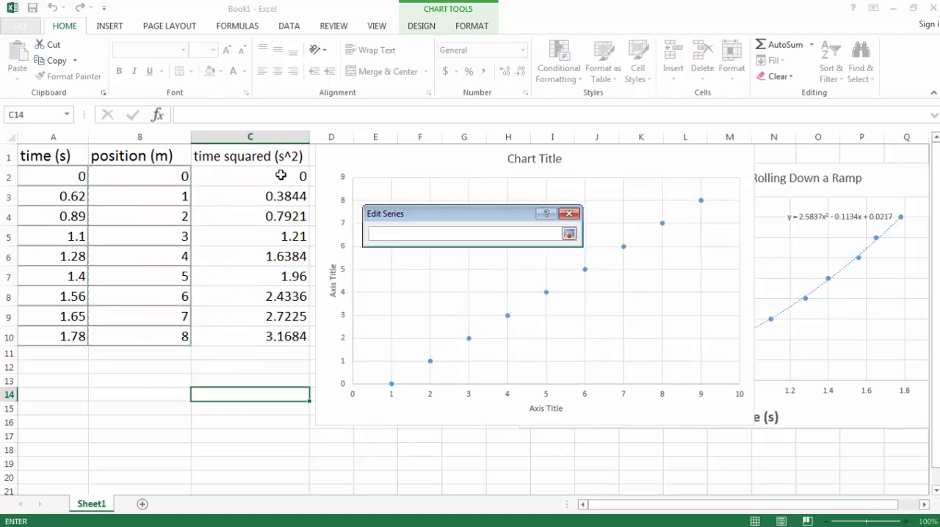
left_click_drag(281, 174, 279, 336)
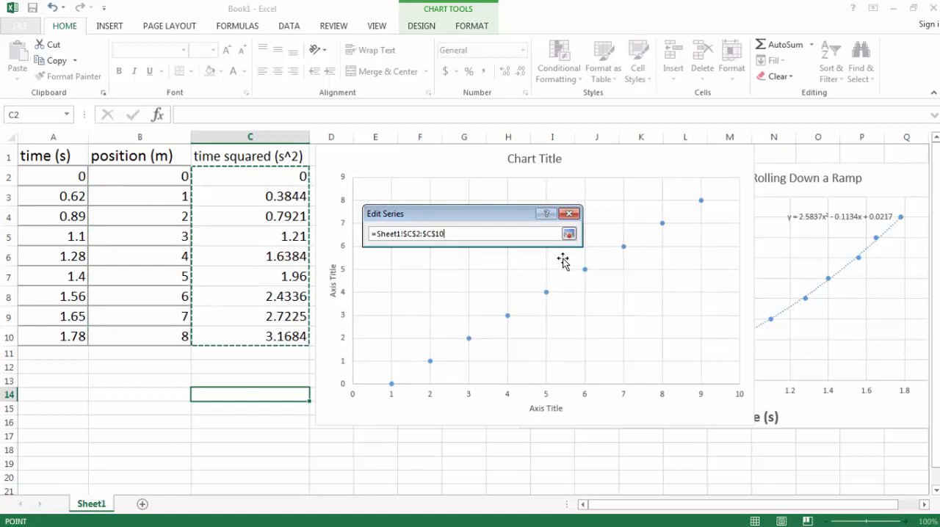
left_click(569, 233)
left_click(502, 323)
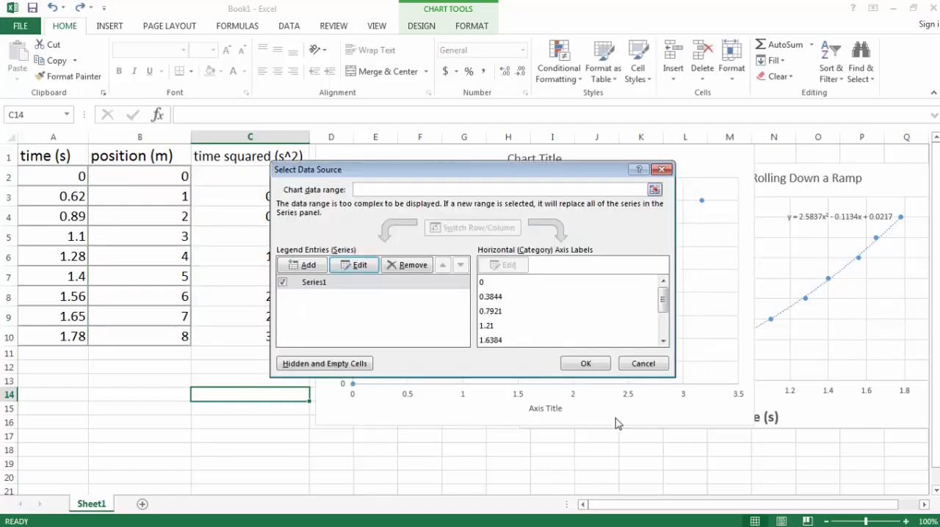
left_click(585, 364)
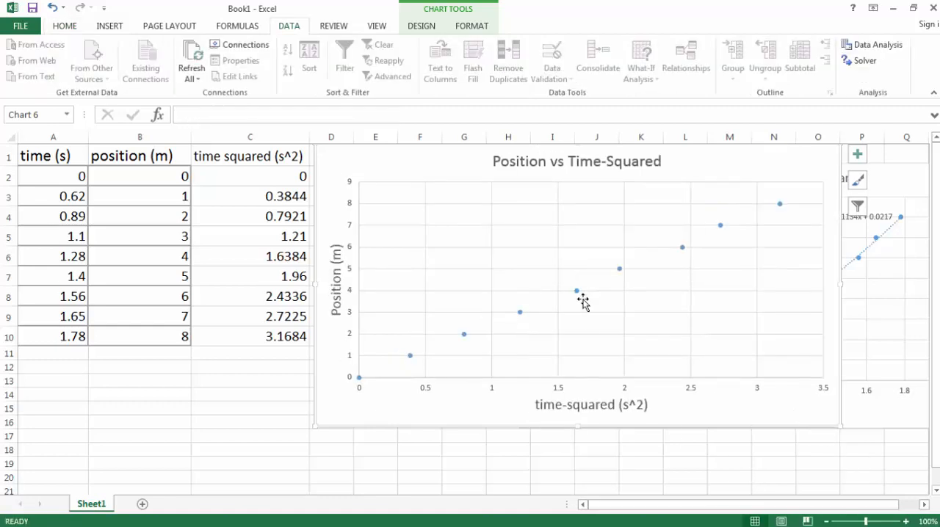
Add a linear trendline to the Position vs Time-Squared data series and display its equation on the chart
left_click(520, 313)
right_click(519, 312)
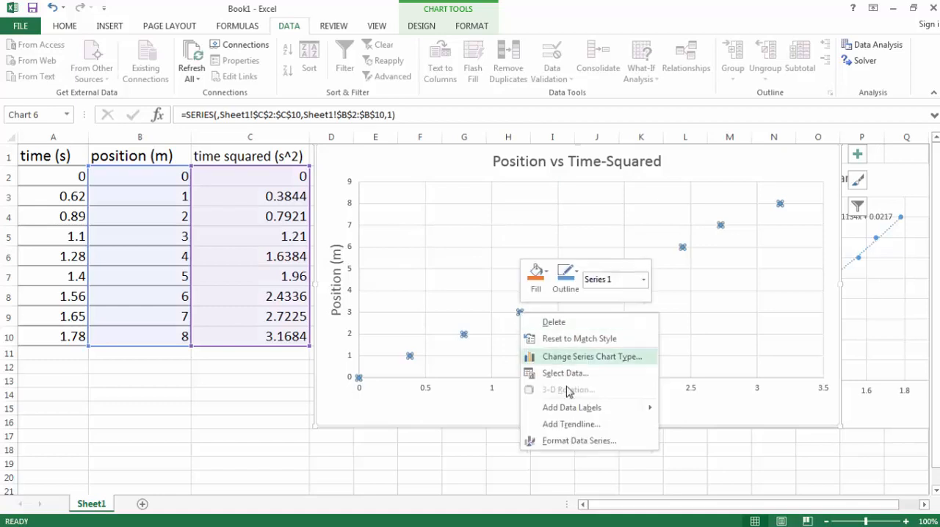
left_click(570, 425)
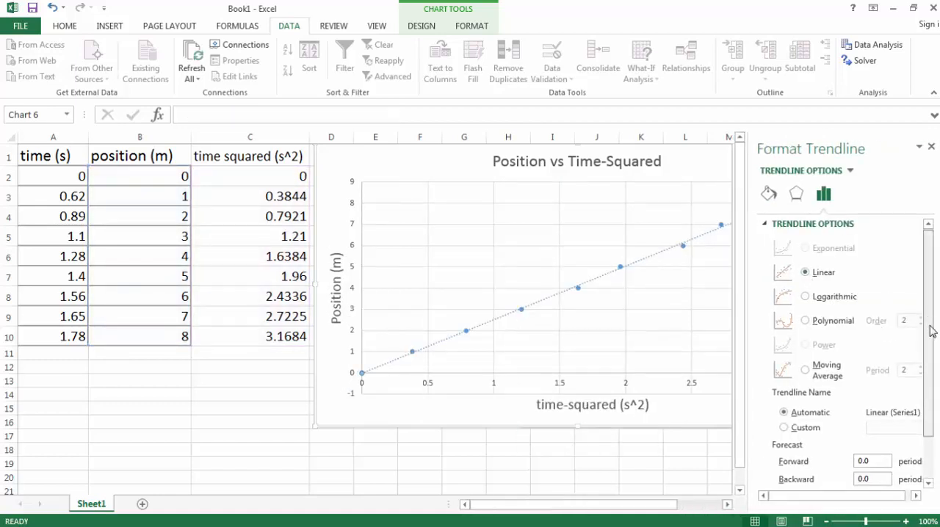
scroll(929, 330, "down", 3)
left_click(777, 461)
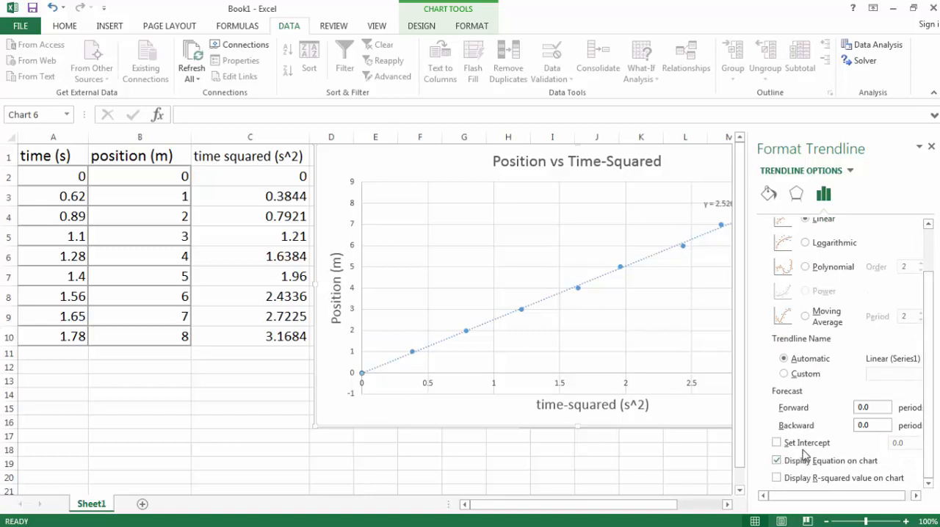
left_click(932, 148)
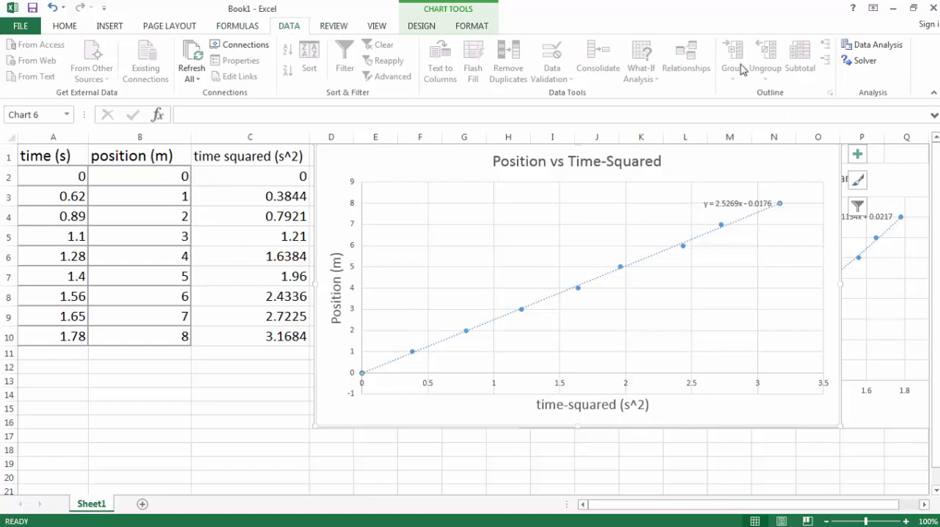
Run a Regression analysis with Y range B2:B10 and X range C2:C10, outputting to a new worksheet
left_click(874, 48)
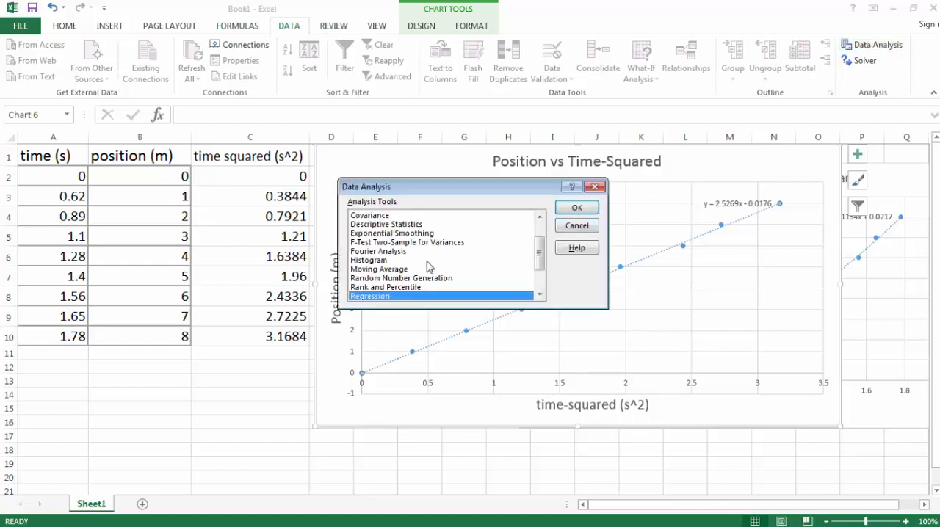
left_click(588, 209)
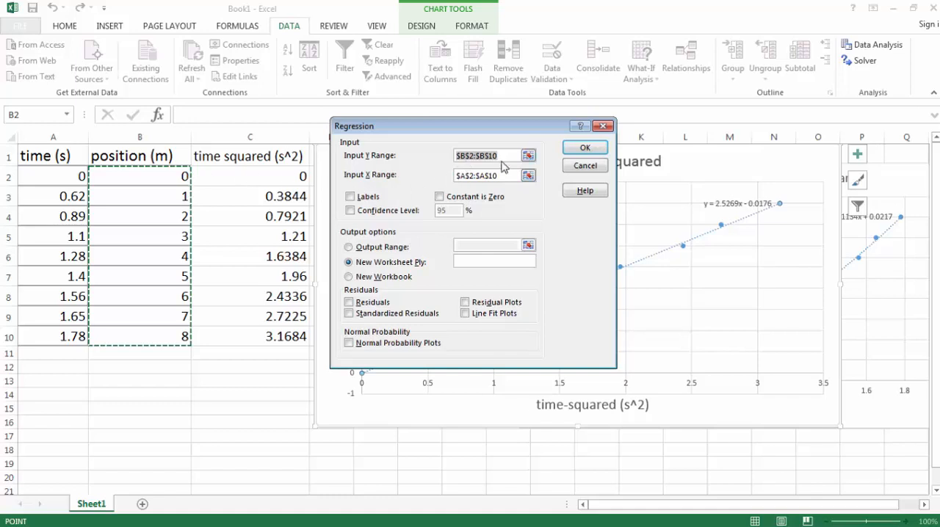
left_click(503, 176)
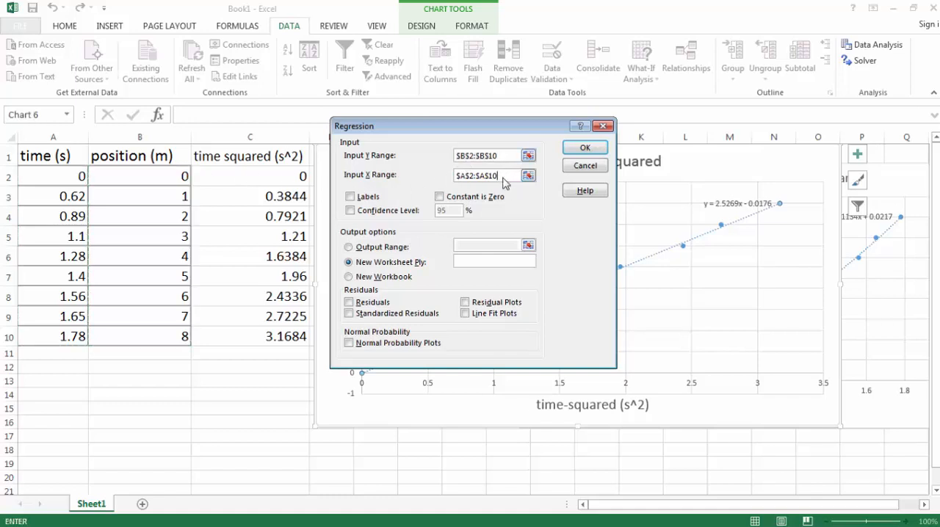
left_click_drag(259, 178, 279, 336)
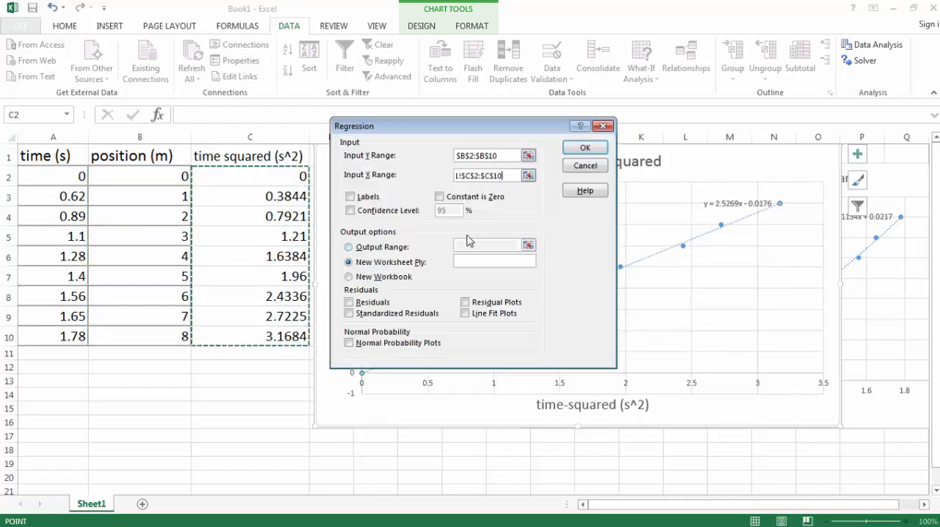
left_click(586, 148)
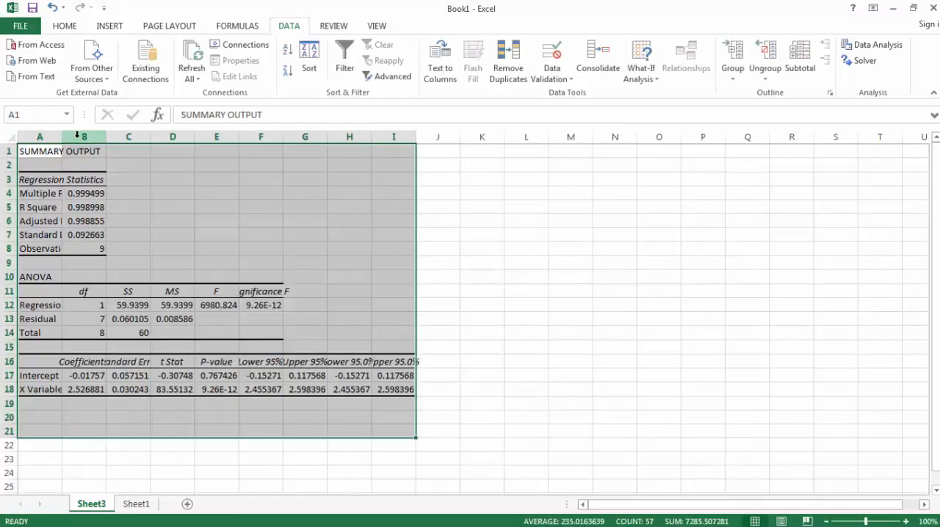
Widen columns A, B and C of the regression output to fit their contents, and switch to the ramp notes in OneNote
left_click_drag(62, 137, 164, 141)
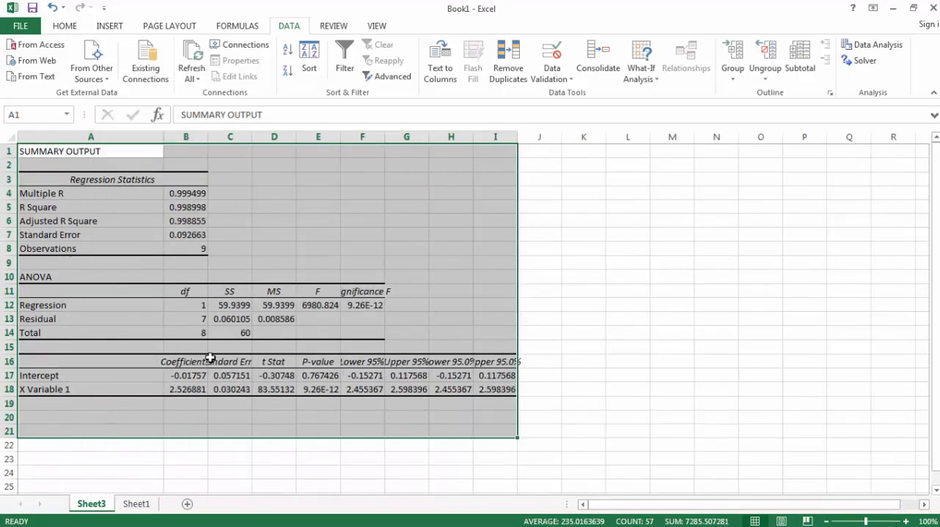
left_click_drag(207, 137, 263, 137)
double_click(309, 136)
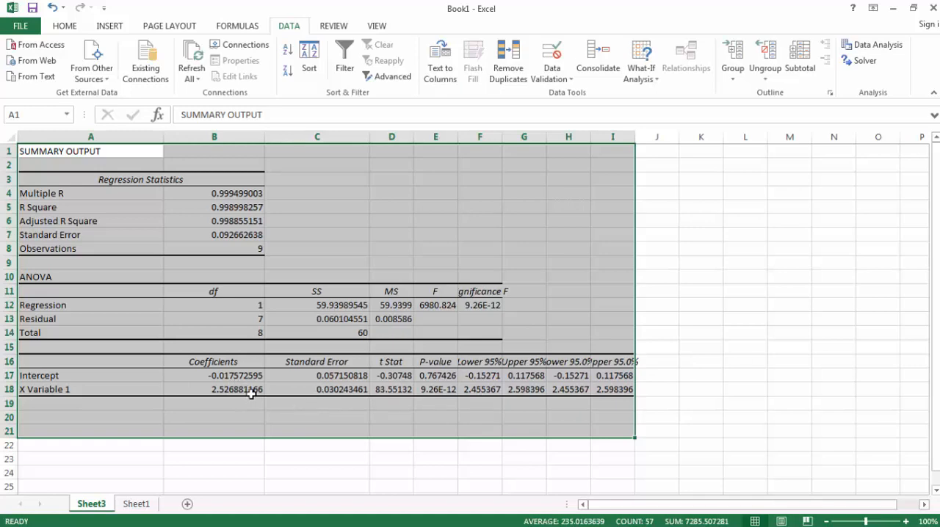
key("alt+Tab")
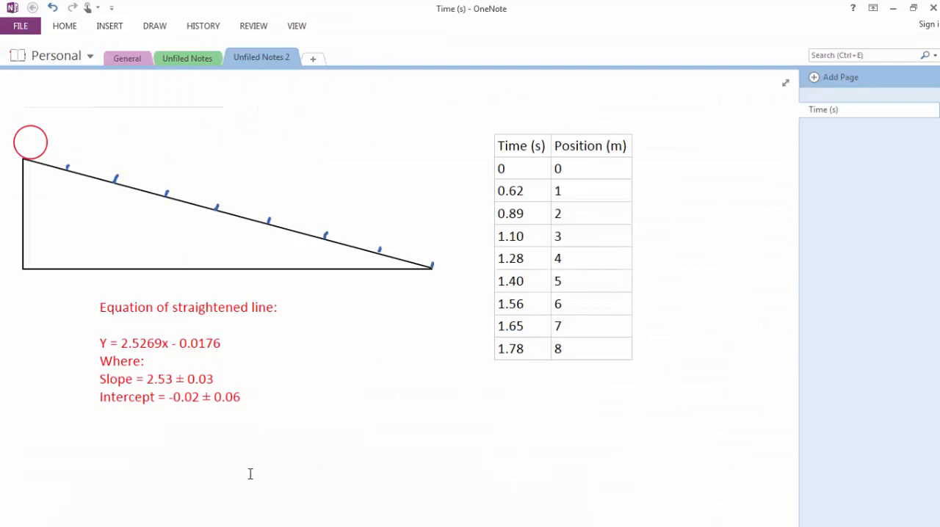